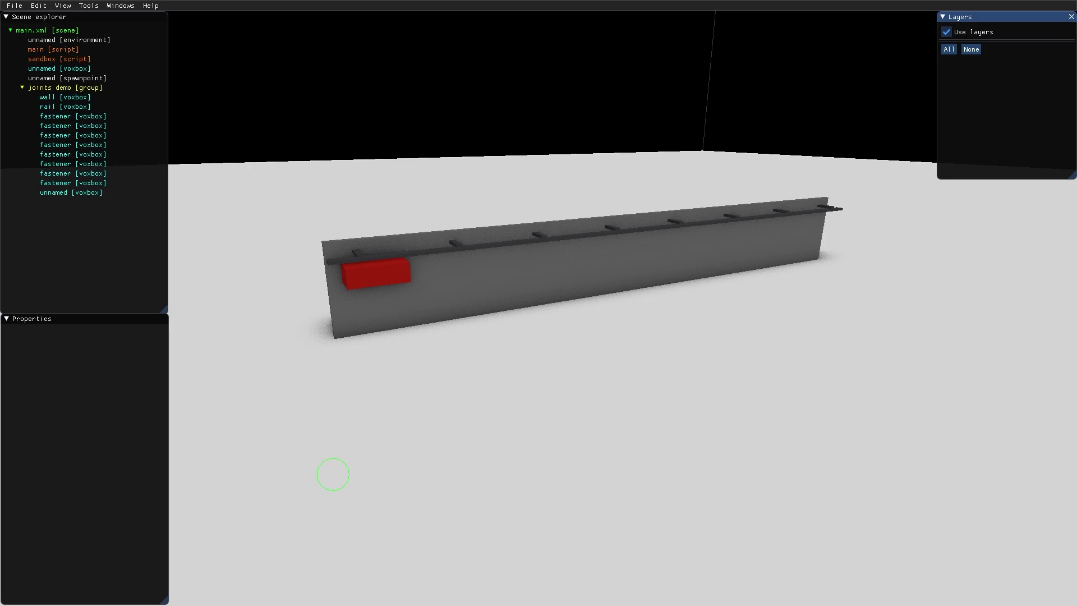
{"action": "scroll", "coordinate": [458, 303], "scroll_direction": "up", "scroll_amount": 3}
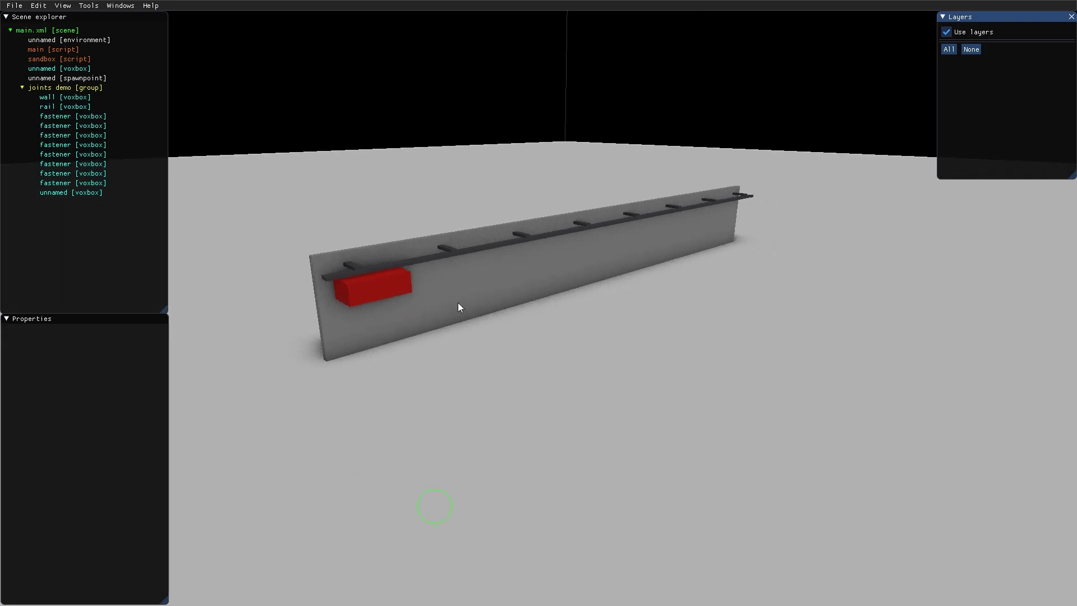
Inspect the wall, the rail and its fasteners by selecting each and orbiting around.
{"action": "left_click", "coordinate": [495, 296]}
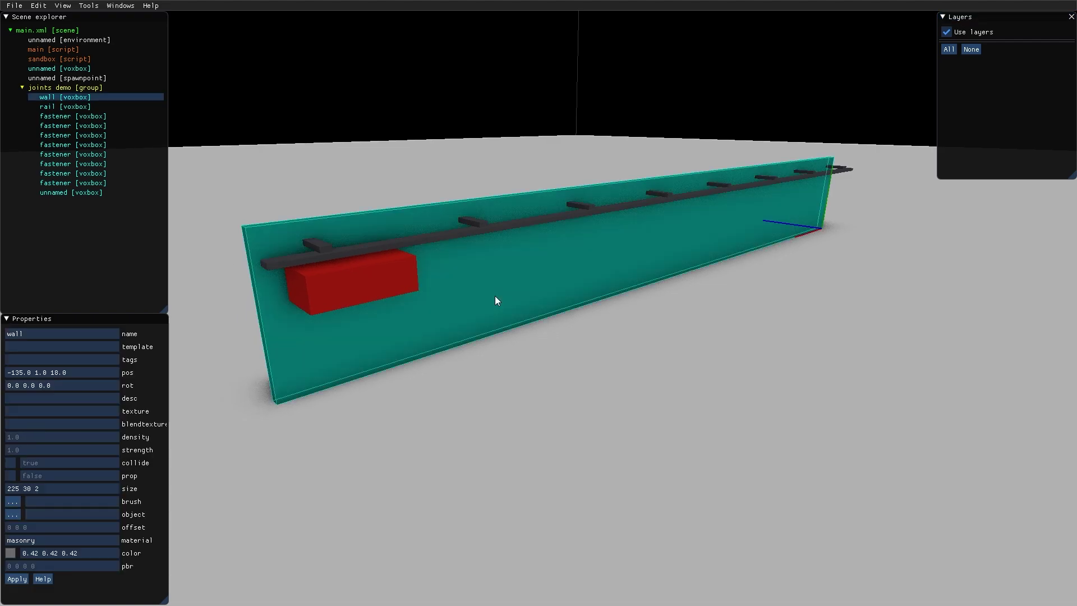
{"action": "middle_click_drag", "start_coordinate": [550, 279], "coordinate": [528, 279]}
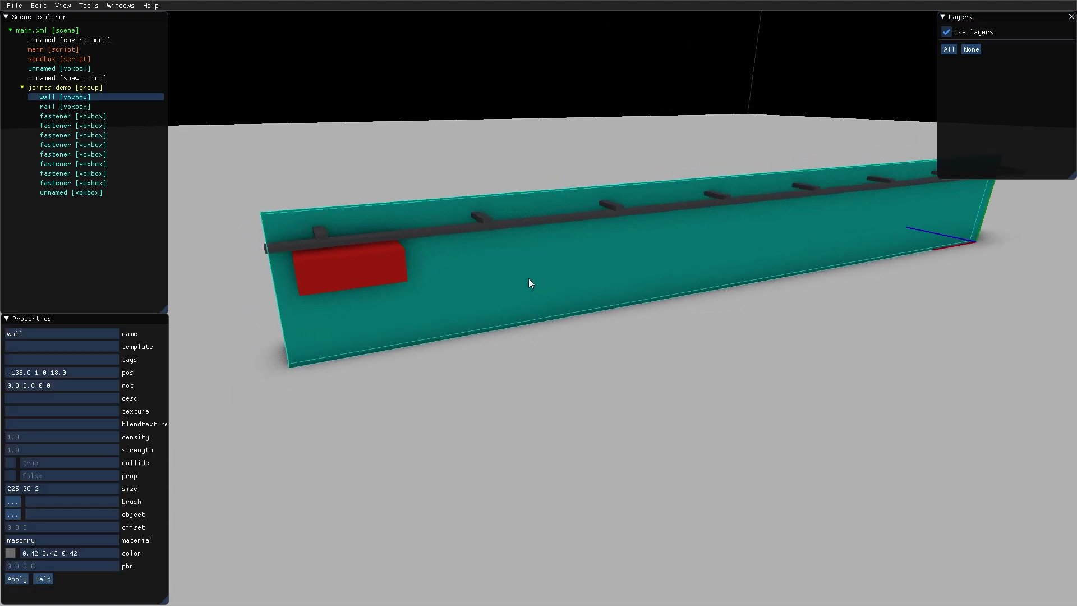
{"action": "left_click", "coordinate": [486, 228]}
{"action": "middle_click_drag", "start_coordinate": [486, 228], "coordinate": [308, 259]}
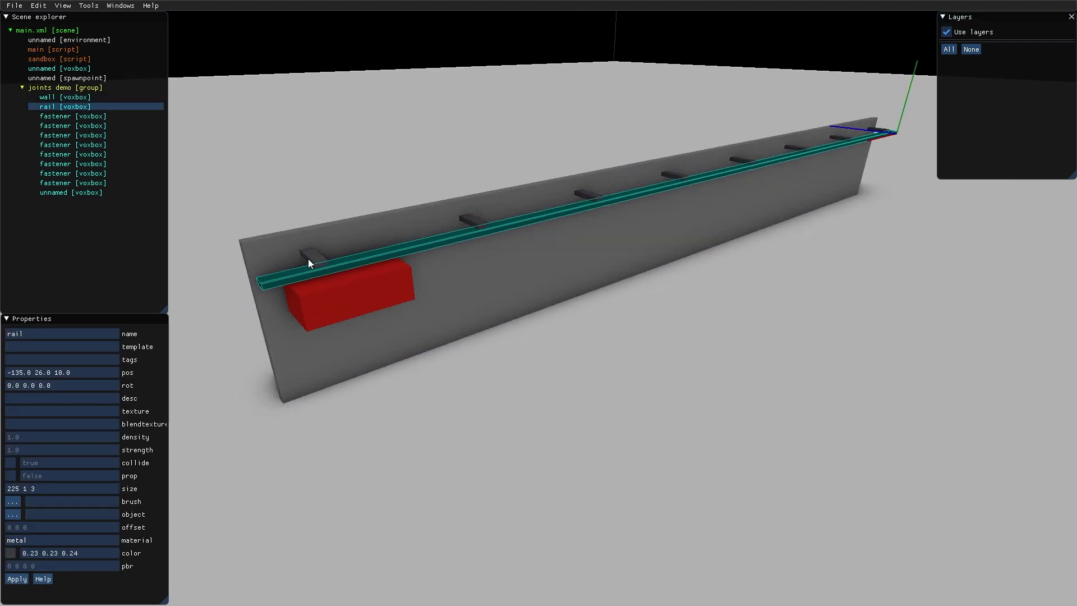
{"action": "left_click", "coordinate": [308, 258]}
{"action": "left_click", "coordinate": [459, 226]}
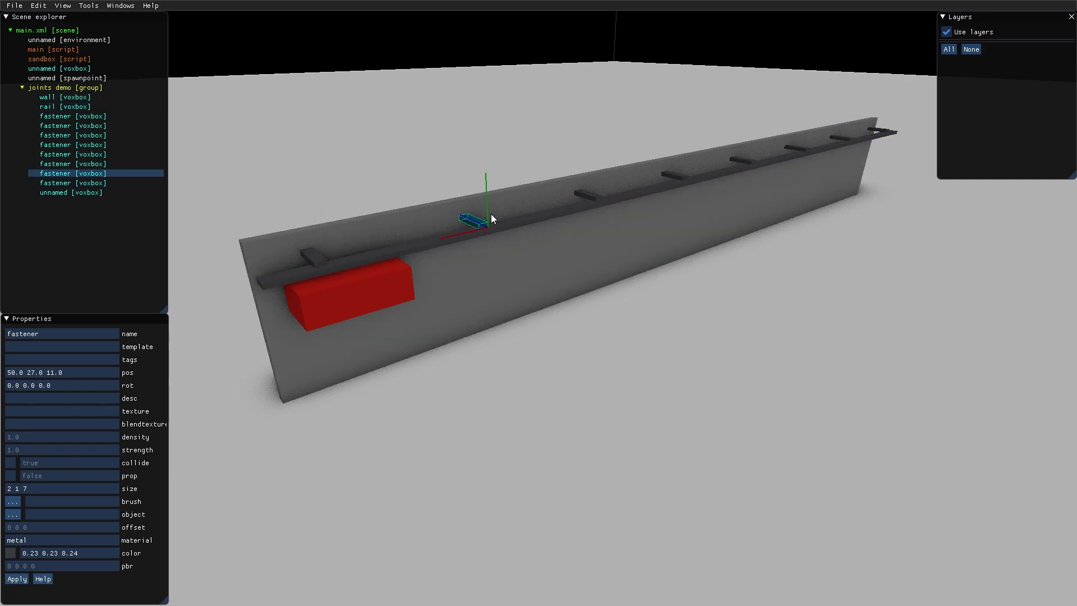
{"action": "left_click", "coordinate": [593, 196]}
{"action": "middle_click_drag", "start_coordinate": [641, 269], "coordinate": [633, 269]}
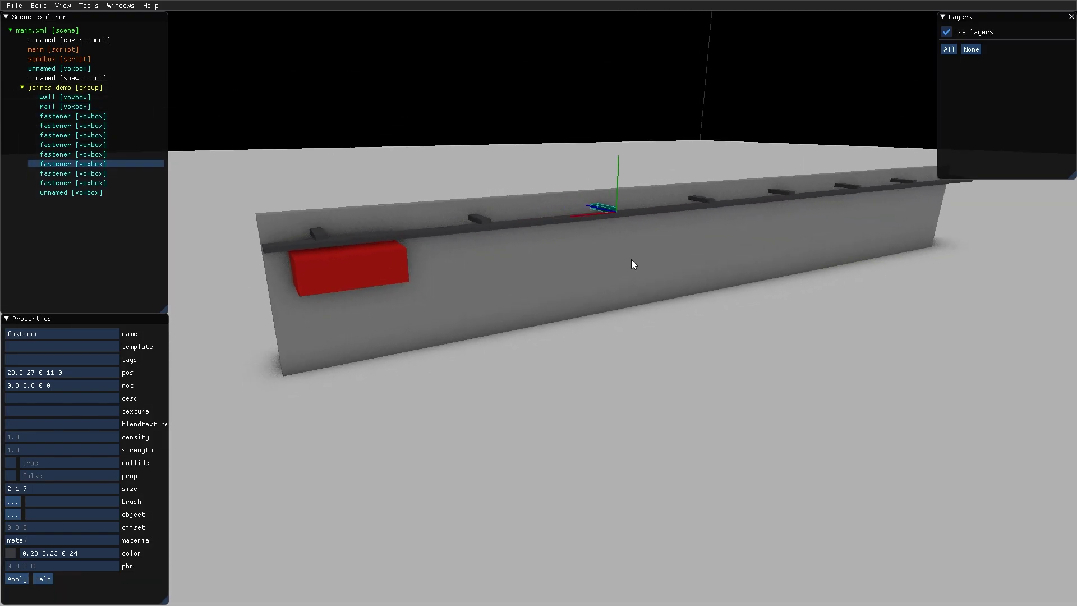
Select the red box and rename it 'transport box'.
{"action": "left_click", "coordinate": [382, 242]}
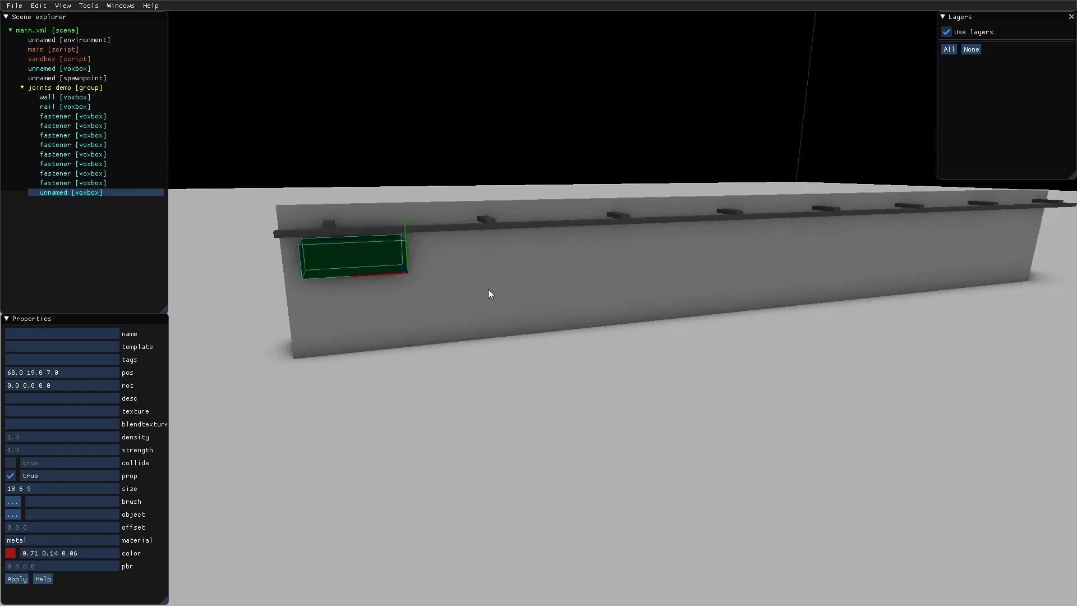
{"action": "middle_click_drag", "start_coordinate": [489, 294], "coordinate": [529, 288]}
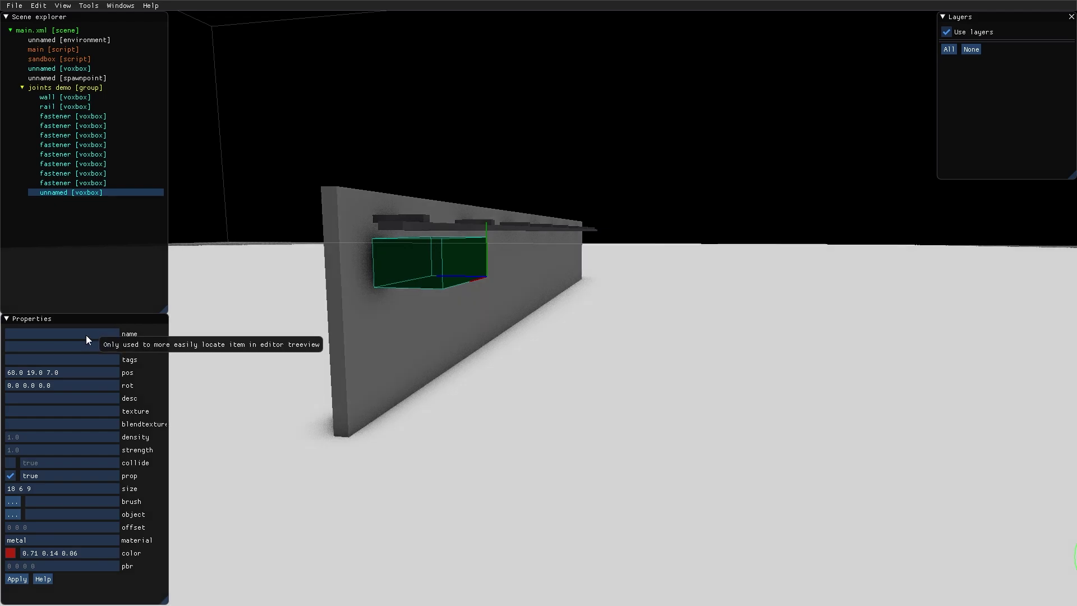
{"action": "left_click", "coordinate": [86, 335]}
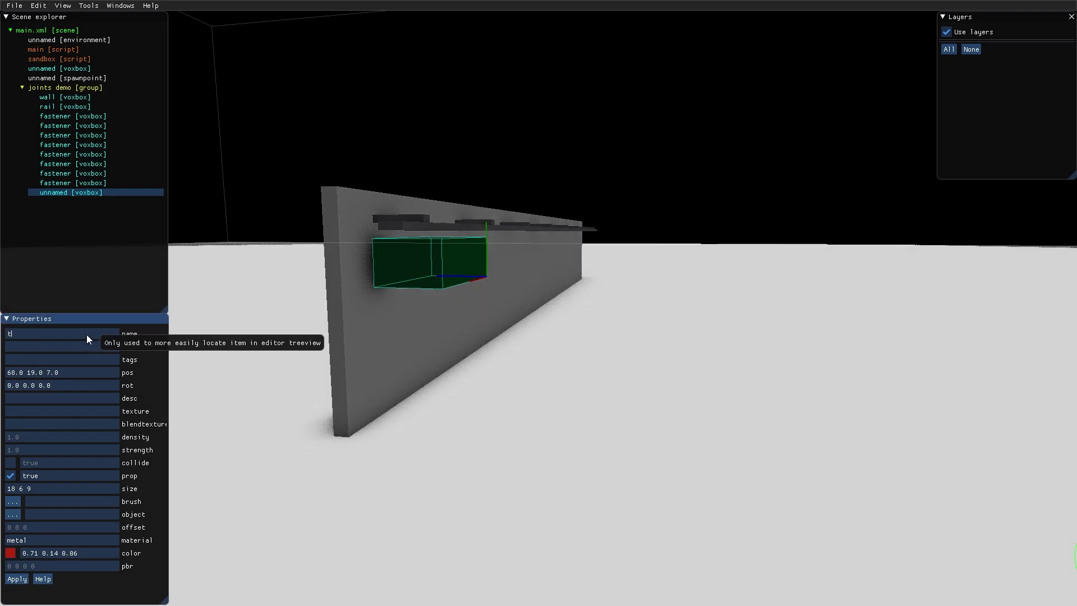
{"action": "type", "text": "transport box"}
{"action": "key", "text": "Return"}
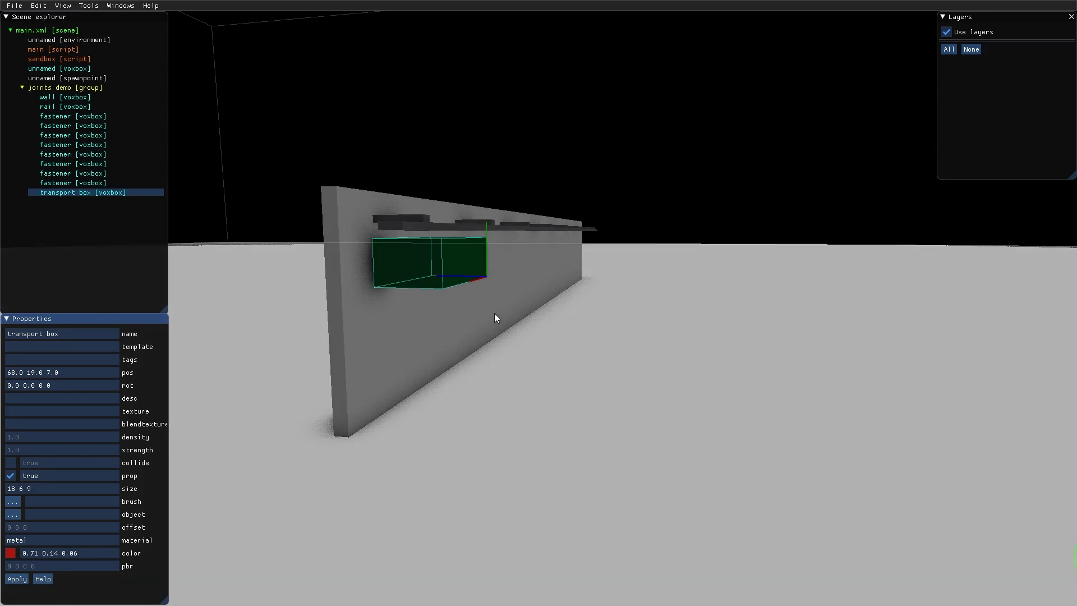
Reselect the transport box, launch play mode and grab the box off the wall.
{"action": "right_click_drag", "start_coordinate": [494, 314], "coordinate": [432, 295]}
{"action": "left_click", "coordinate": [355, 267]}
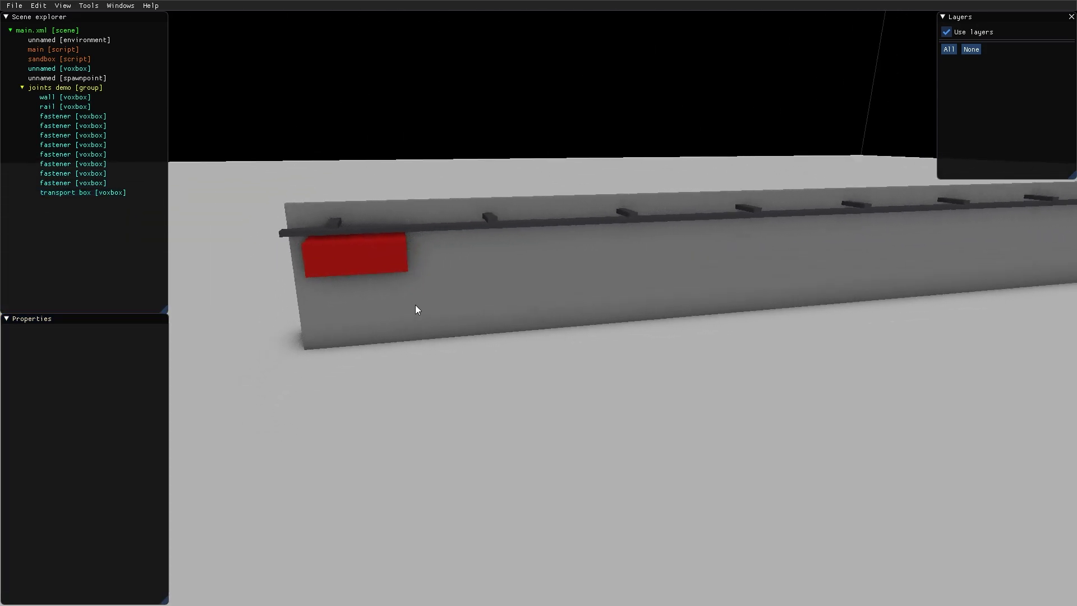
{"action": "left_click", "coordinate": [383, 267]}
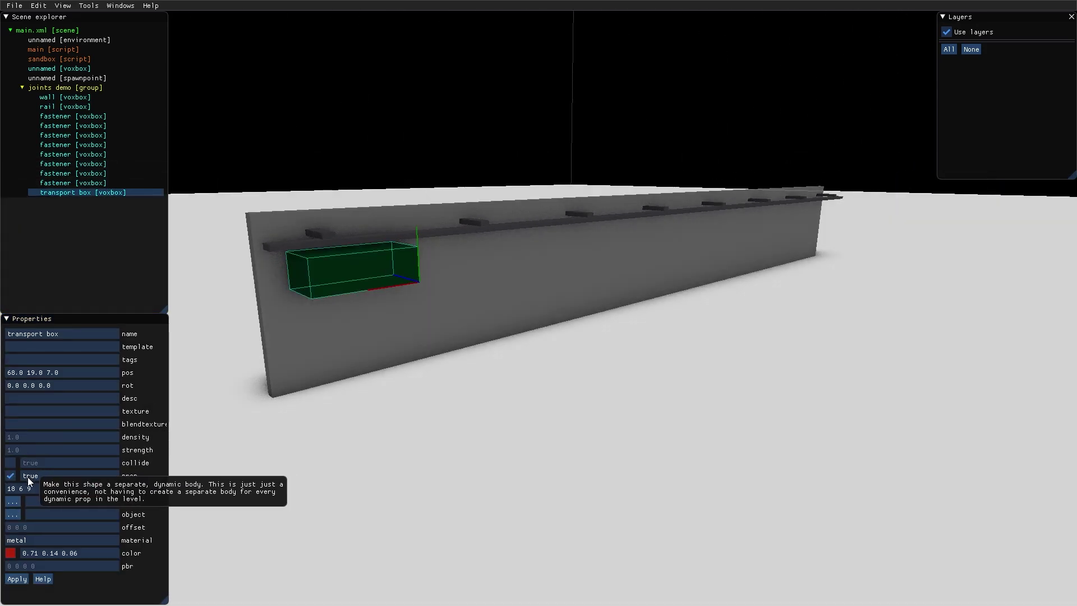
{"action": "key", "text": "F5"}
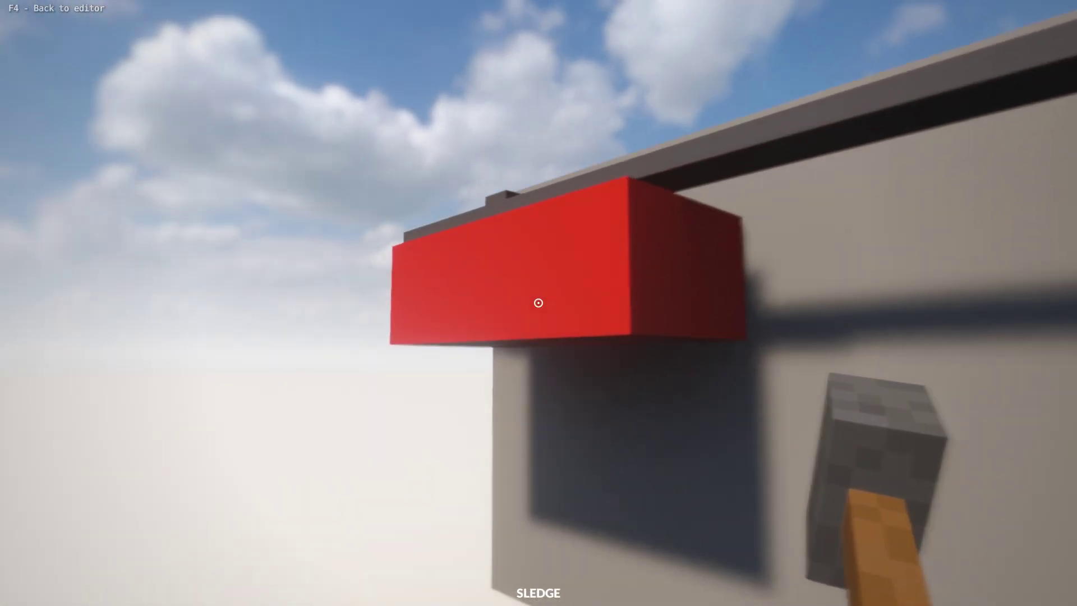
{"action": "left_click_drag", "start_coordinate": [539, 303], "coordinate": [539, 303]}
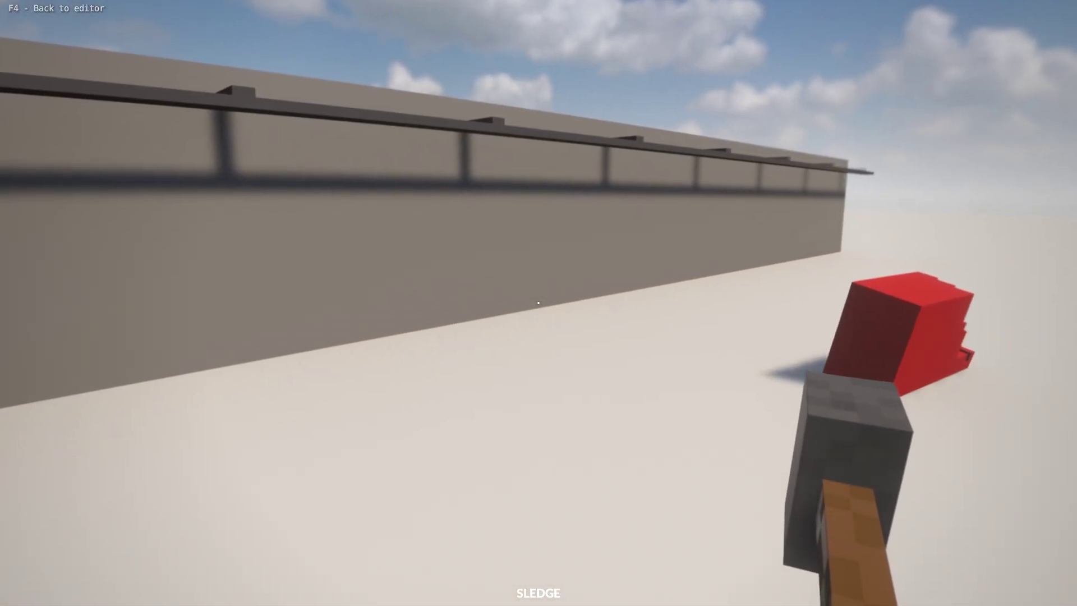
Leave play mode and return to the editor.
{"action": "key", "text": "F4"}
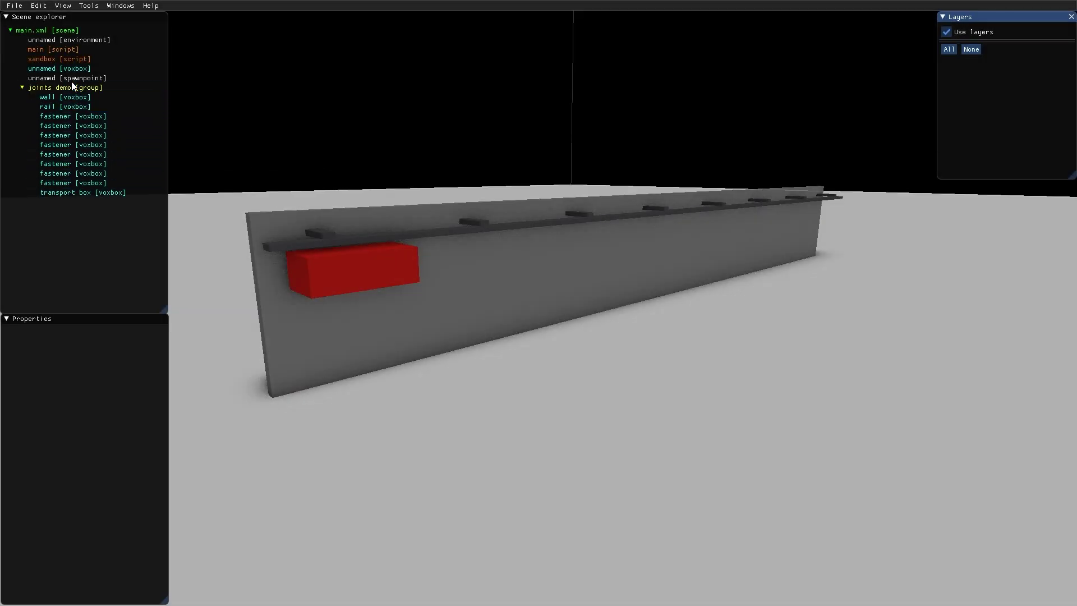
Select the joints demo group and move it along one axis.
{"action": "left_click", "coordinate": [69, 87]}
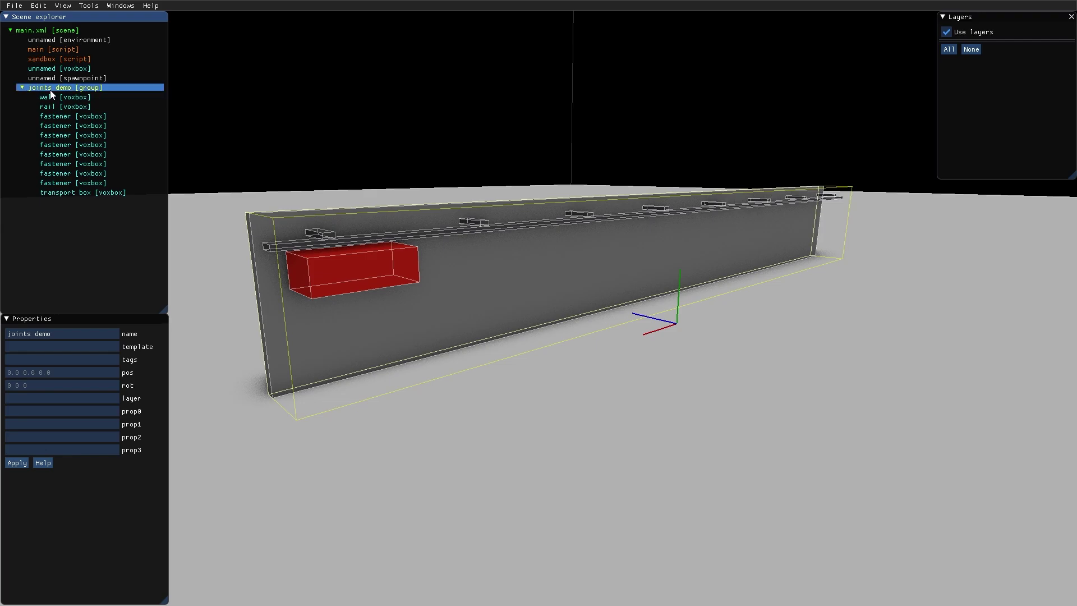
{"action": "middle_click_drag", "start_coordinate": [406, 270], "coordinate": [379, 268]}
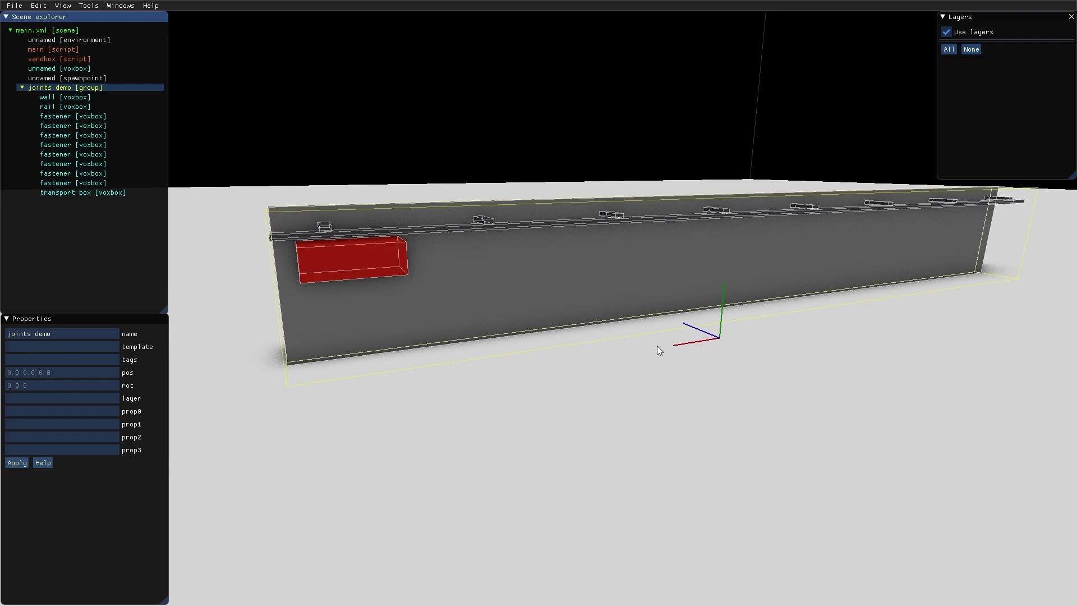
{"action": "mouse_move", "coordinate": [657, 340]}
{"action": "middle_mouse_down"}
{"action": "mouse_move", "coordinate": [693, 350]}
{"action": "mouse_move", "coordinate": [635, 288]}
{"action": "middle_mouse_up"}
{"action": "scroll", "coordinate": [663, 342], "scroll_direction": "up", "scroll_amount": 3}
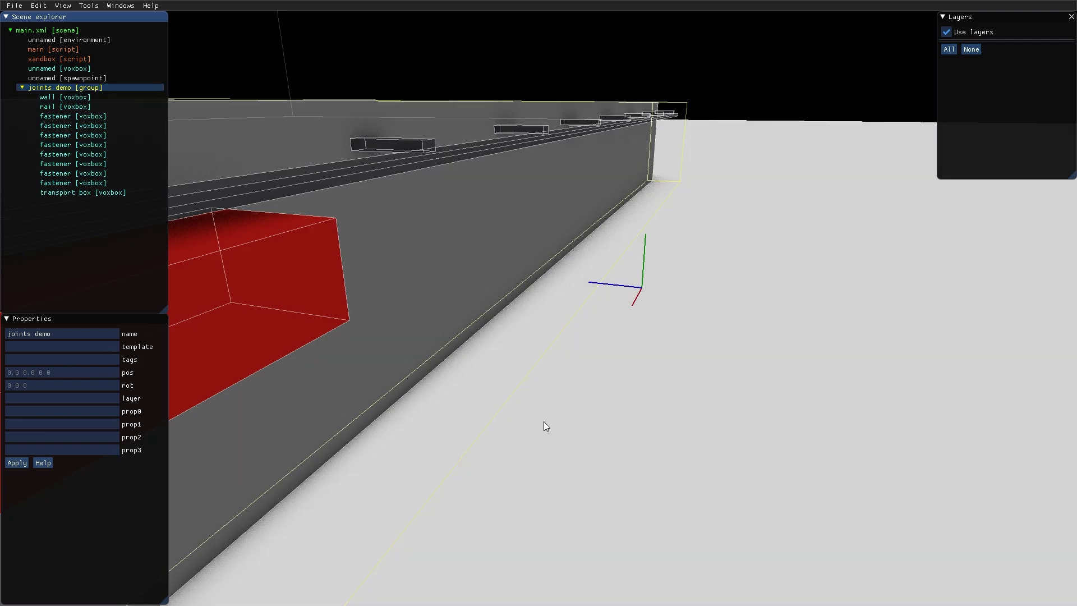
{"action": "mouse_move", "coordinate": [544, 422]}
{"action": "middle_mouse_down"}
{"action": "mouse_move", "coordinate": [650, 361]}
{"action": "mouse_move", "coordinate": [703, 370]}
{"action": "middle_mouse_up"}
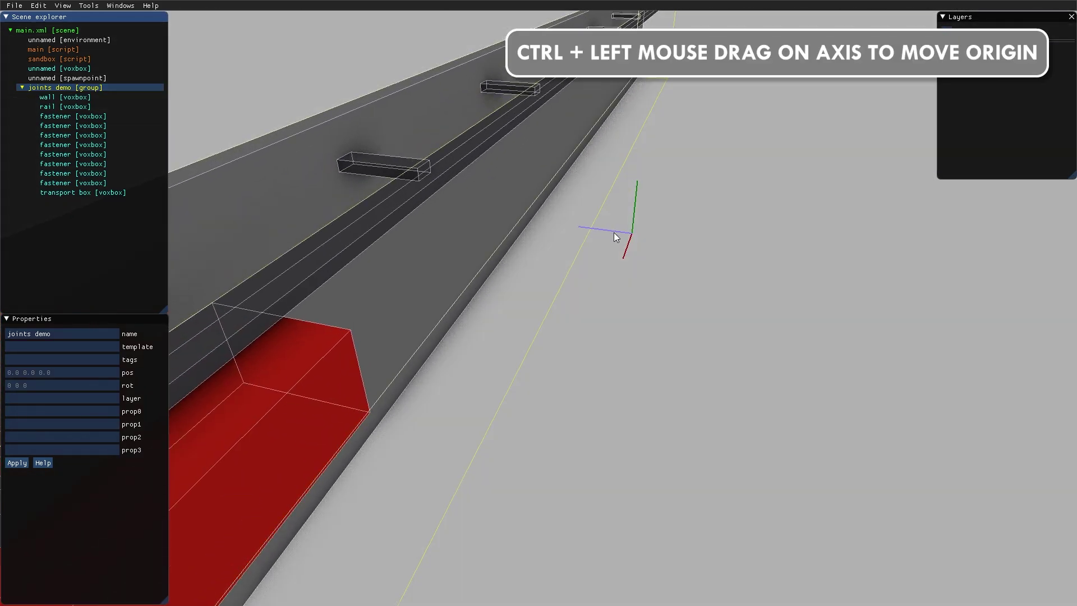
{"action": "mouse_move", "coordinate": [613, 233]}
{"action": "left_mouse_down", "text": "ctrl"}
{"action": "mouse_move", "coordinate": [492, 217]}
{"action": "mouse_move", "coordinate": [706, 265]}
{"action": "mouse_move", "coordinate": [707, 465]}
{"action": "mouse_move", "coordinate": [767, 179]}
{"action": "mouse_move", "coordinate": [546, 183]}
{"action": "mouse_move", "coordinate": [568, 167]}
{"action": "mouse_move", "coordinate": [553, 228]}
{"action": "mouse_move", "coordinate": [493, 329]}
{"action": "left_mouse_up", "text": "ctrl"}
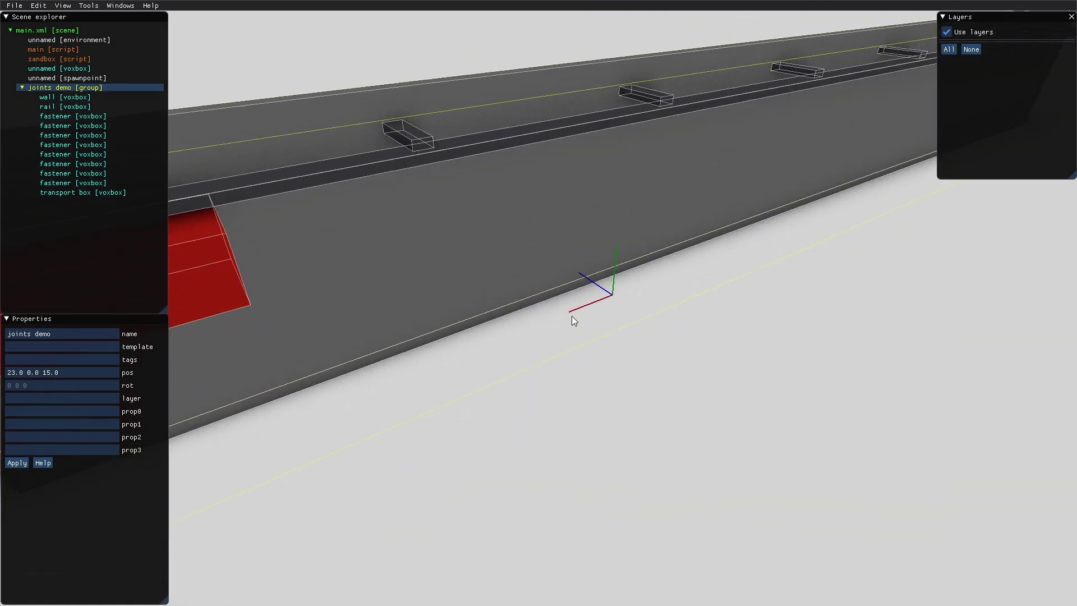
Undo an 80-degree group rotation, then set the group's origin to its bottom centre.
{"action": "mouse_move", "coordinate": [571, 316]}
{"action": "right_mouse_down"}
{"action": "mouse_move", "coordinate": [523, 306]}
{"action": "mouse_move", "coordinate": [670, 258]}
{"action": "mouse_move", "coordinate": [633, 278]}
{"action": "mouse_move", "coordinate": [630, 295]}
{"action": "right_mouse_up"}
{"action": "mouse_move", "coordinate": [629, 295]}
{"action": "left_mouse_down", "text": "ctrl"}
{"action": "mouse_move", "coordinate": [623, 286]}
{"action": "mouse_move", "coordinate": [562, 303]}
{"action": "mouse_move", "coordinate": [662, 291]}
{"action": "left_mouse_up", "text": "ctrl"}
{"action": "key", "text": "ctrl+z"}
{"action": "mouse_move", "coordinate": [635, 325]}
{"action": "right_mouse_down"}
{"action": "mouse_move", "coordinate": [565, 342]}
{"action": "mouse_move", "coordinate": [623, 328]}
{"action": "mouse_move", "coordinate": [532, 278]}
{"action": "right_mouse_up"}
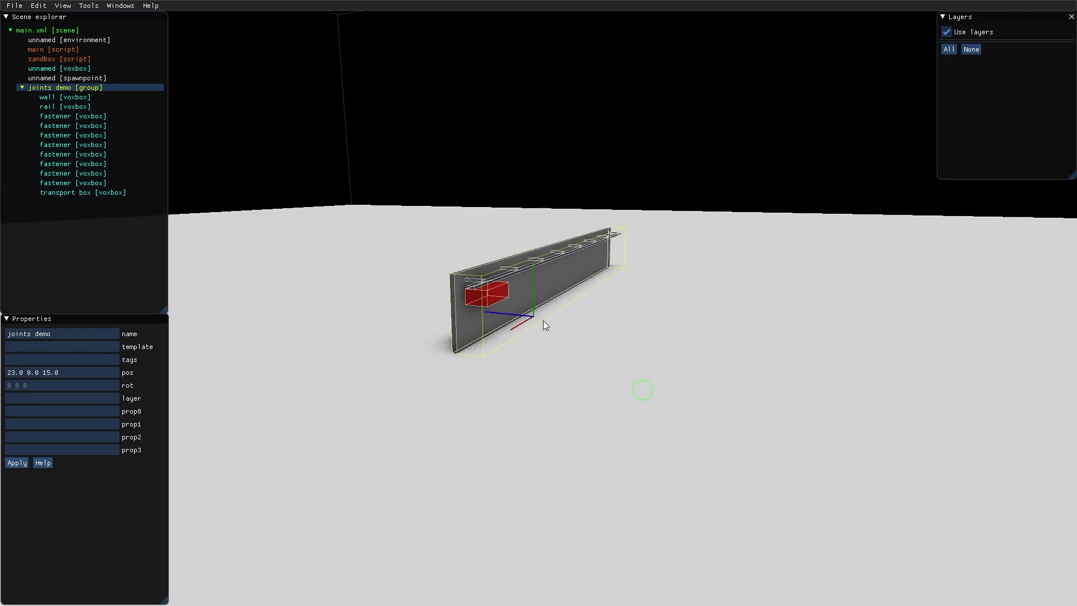
{"action": "scroll", "coordinate": [560, 321], "scroll_direction": "up", "scroll_amount": 5}
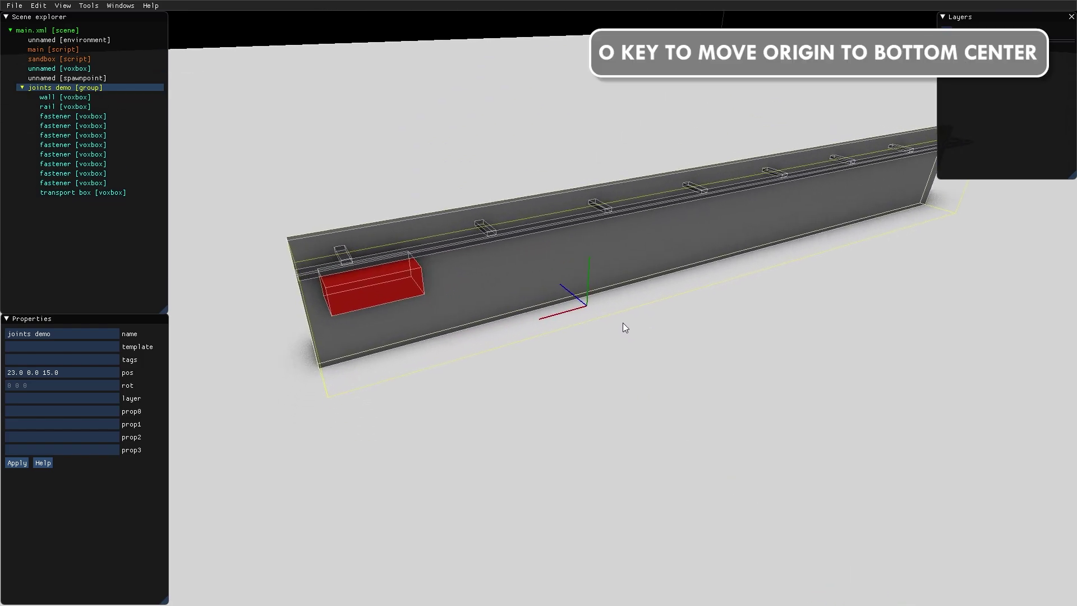
{"action": "key", "text": "o"}
{"action": "mouse_move", "coordinate": [669, 304]}
{"action": "middle_mouse_down"}
{"action": "mouse_move", "coordinate": [693, 291]}
{"action": "mouse_move", "coordinate": [668, 278]}
{"action": "middle_mouse_up"}
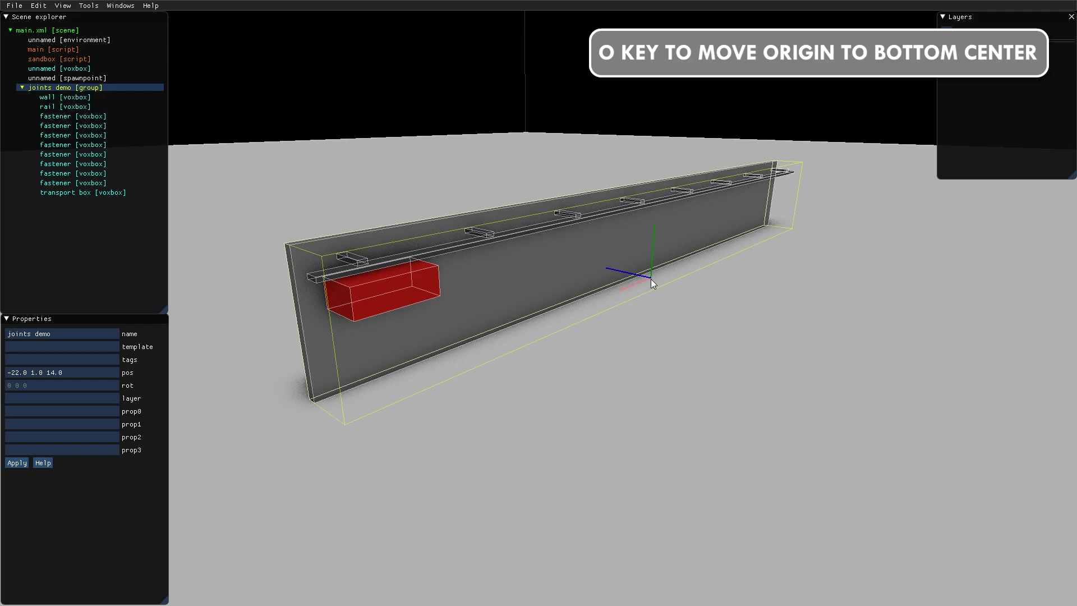
Add a new joint inside the transport box from its context menu.
{"action": "left_click", "coordinate": [393, 286]}
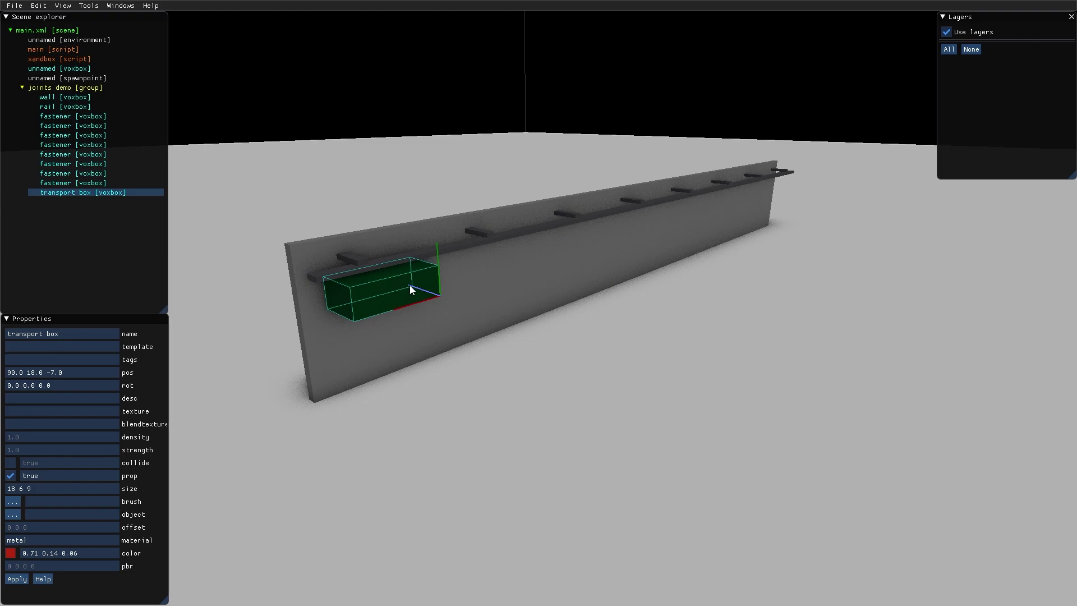
{"action": "middle_click_drag", "start_coordinate": [399, 286], "coordinate": [403, 287]}
{"action": "right_click", "coordinate": [68, 194]}
{"action": "mouse_move", "coordinate": [95, 360]}
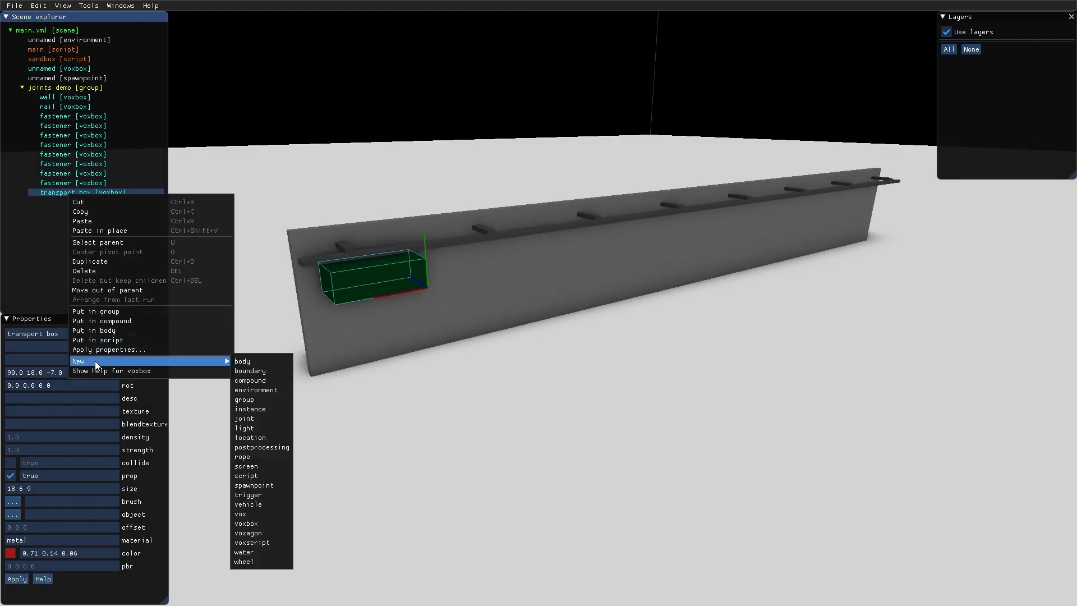
{"action": "left_click", "coordinate": [252, 417]}
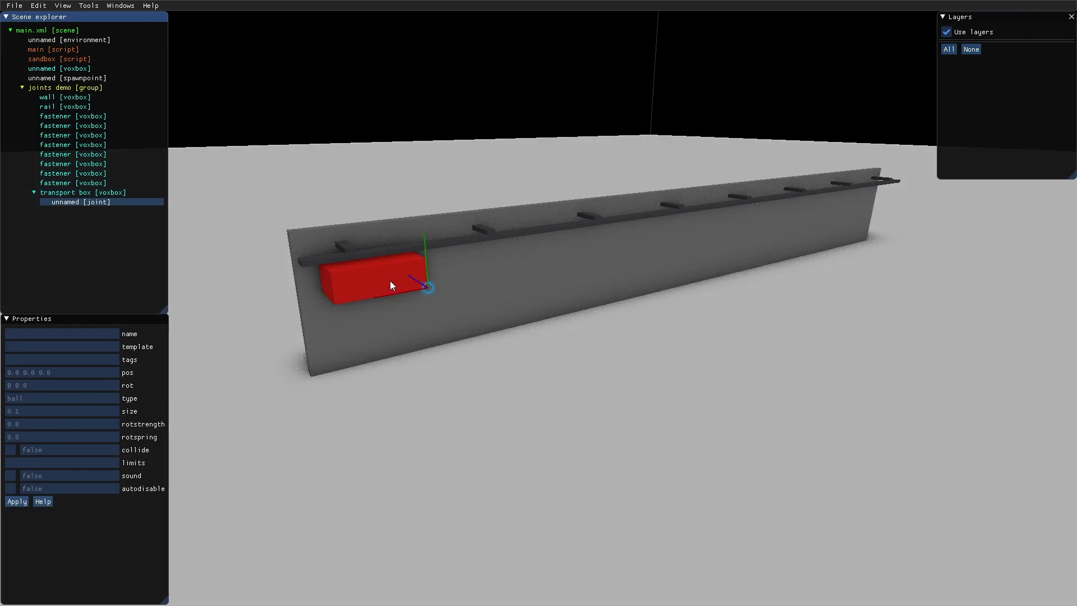
{"action": "scroll", "coordinate": [390, 281], "scroll_direction": "up", "scroll_amount": 5}
Move the joint to the top middle of the box, under the rail, at 9 6 4.
{"action": "middle_click_drag", "start_coordinate": [532, 310], "coordinate": [489, 299]}
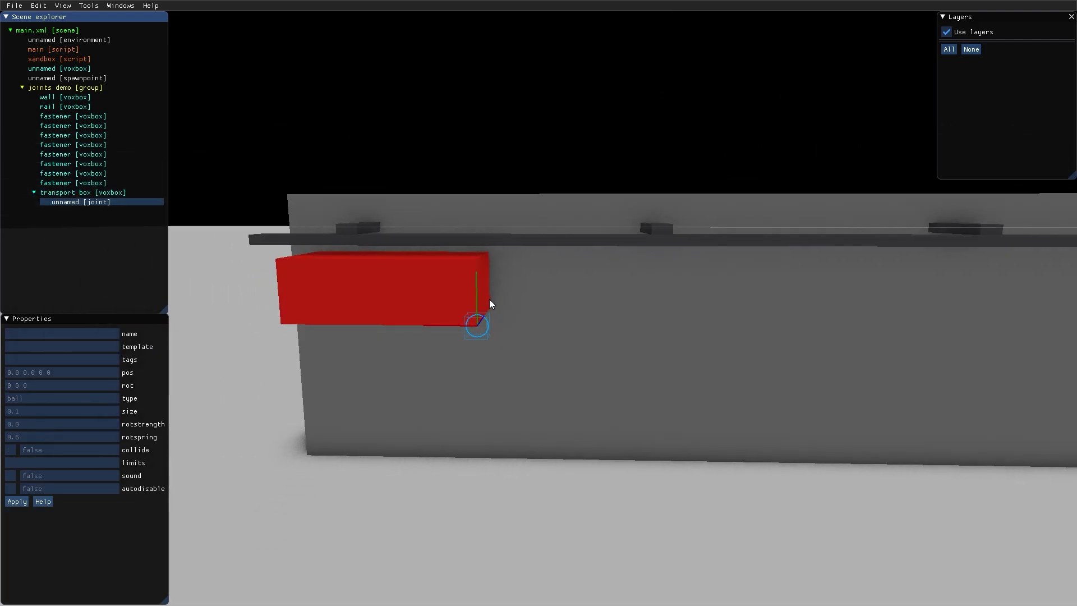
{"action": "left_click_drag", "start_coordinate": [476, 288], "coordinate": [486, 214]}
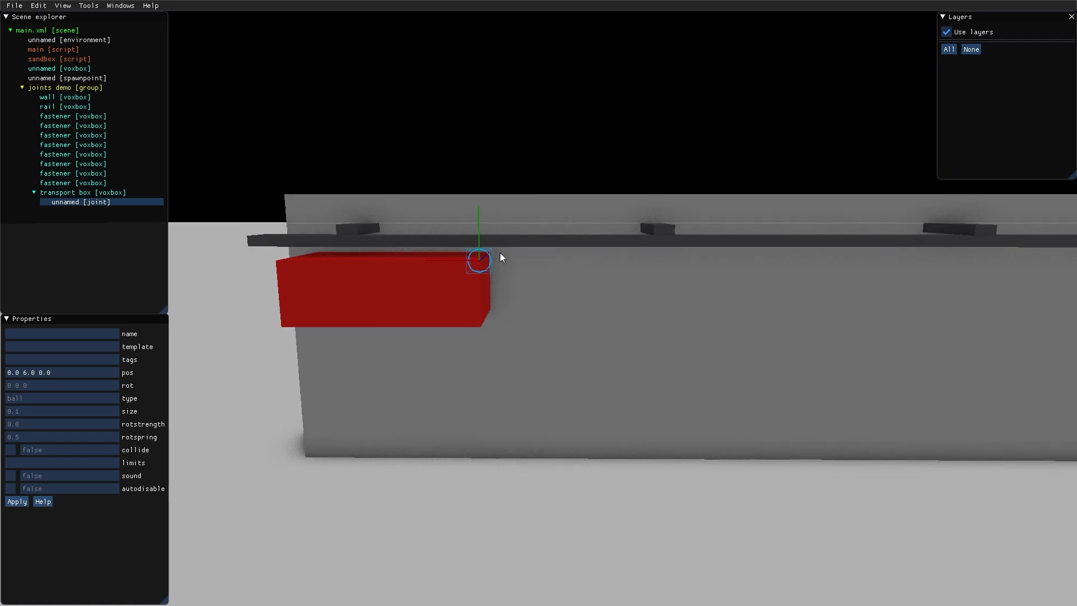
{"action": "middle_click_drag", "start_coordinate": [487, 219], "coordinate": [509, 255]}
{"action": "mouse_move", "coordinate": [506, 256]}
{"action": "left_mouse_down"}
{"action": "mouse_move", "coordinate": [362, 268]}
{"action": "mouse_move", "coordinate": [392, 265]}
{"action": "left_mouse_up"}
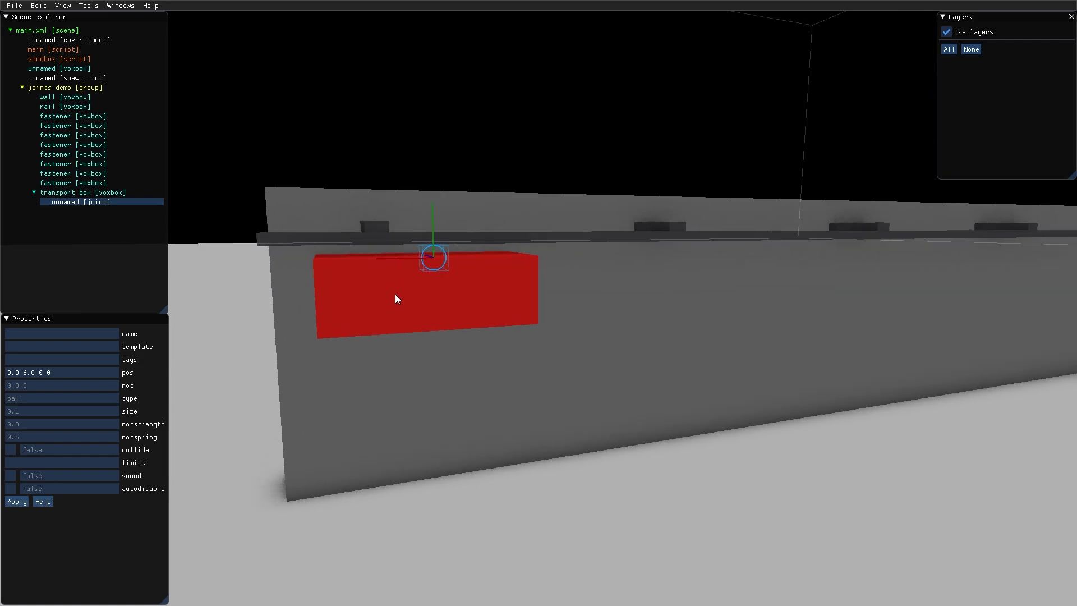
{"action": "middle_click_drag", "start_coordinate": [372, 297], "coordinate": [460, 292]}
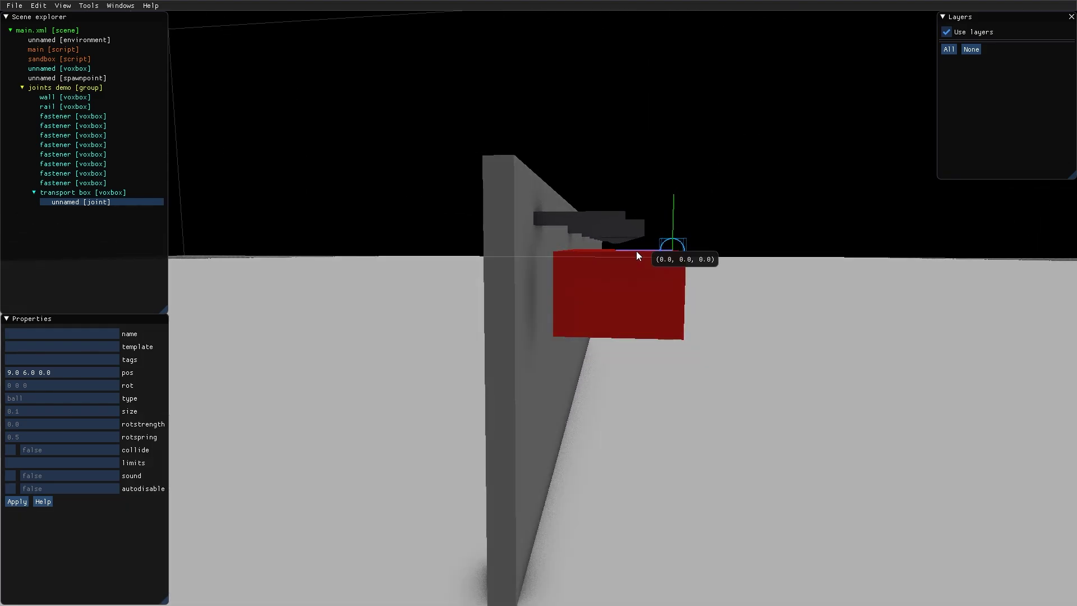
{"action": "left_click_drag", "start_coordinate": [636, 251], "coordinate": [583, 261]}
{"action": "mouse_move", "coordinate": [582, 261]}
{"action": "middle_mouse_down"}
{"action": "mouse_move", "coordinate": [721, 278]}
{"action": "mouse_move", "coordinate": [645, 285]}
{"action": "mouse_move", "coordinate": [692, 318]}
{"action": "mouse_move", "coordinate": [673, 307]}
{"action": "middle_mouse_up"}
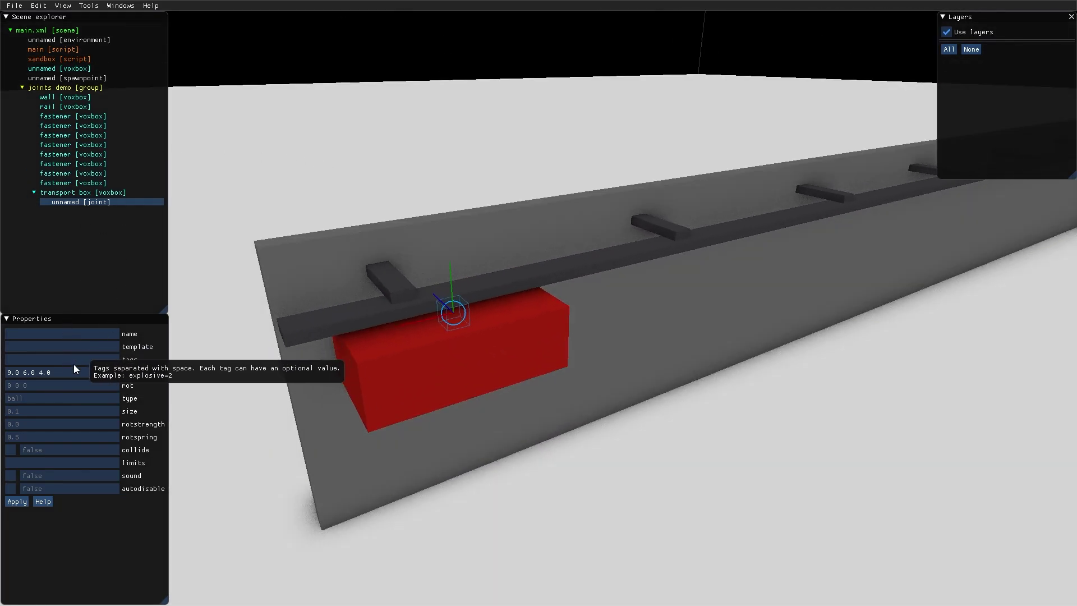
Set the joint type to prismatic and rotate it to 0 -90 0 along the rail.
{"action": "left_click", "coordinate": [58, 399]}
{"action": "type", "text": "prismati"}
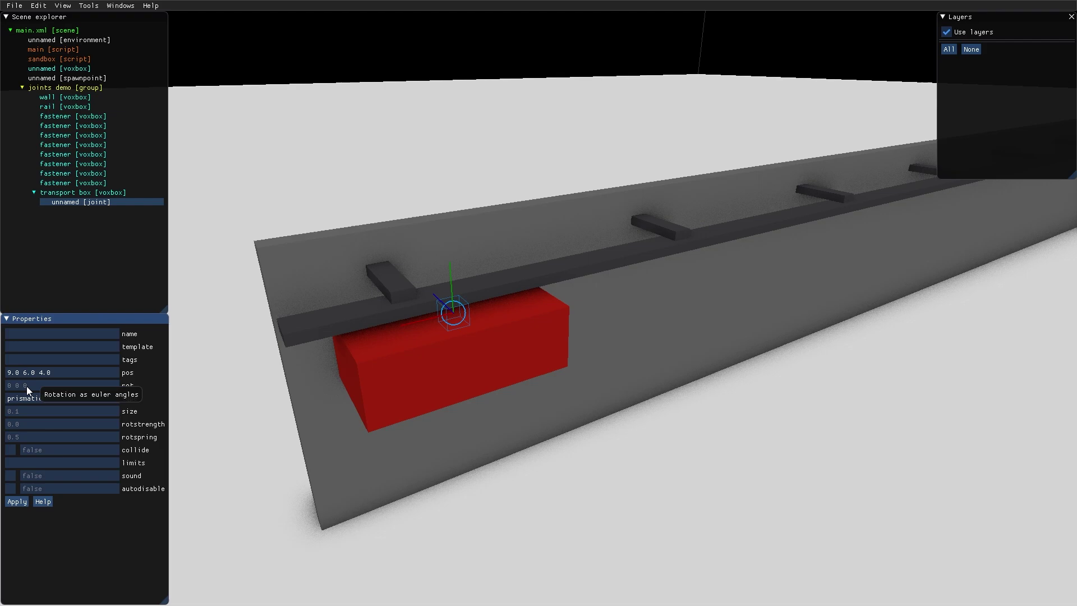
{"action": "type", "text": "c"}
{"action": "scroll", "coordinate": [355, 284], "scroll_direction": "up", "scroll_amount": 3}
{"action": "scroll", "coordinate": [416, 290], "scroll_direction": "down", "scroll_amount": 3}
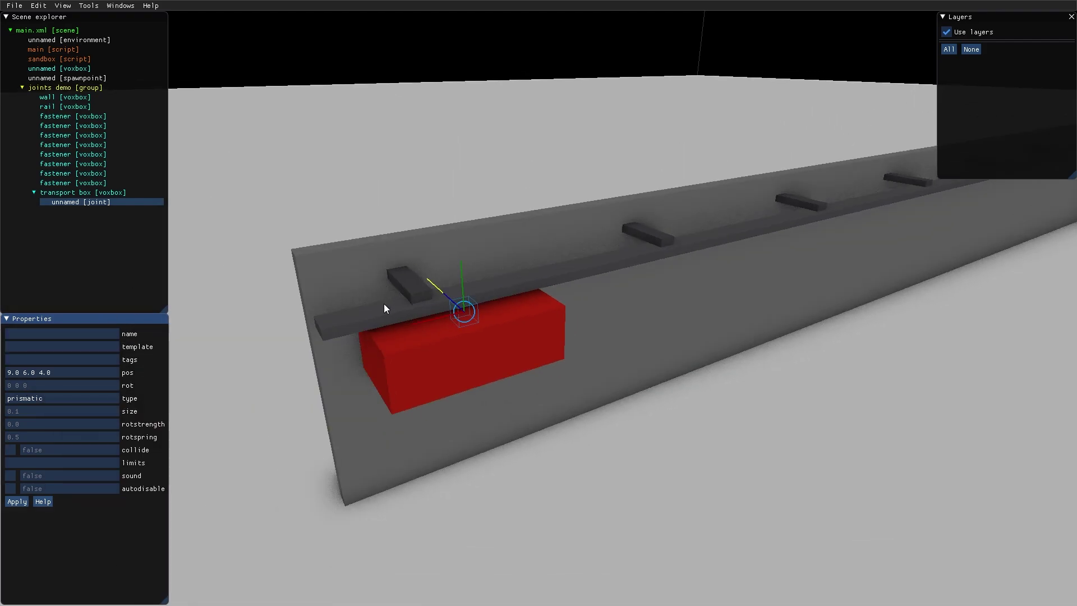
{"action": "middle_click_drag", "start_coordinate": [481, 293], "coordinate": [512, 308]}
{"action": "scroll", "coordinate": [458, 328], "scroll_direction": "up", "scroll_amount": 2}
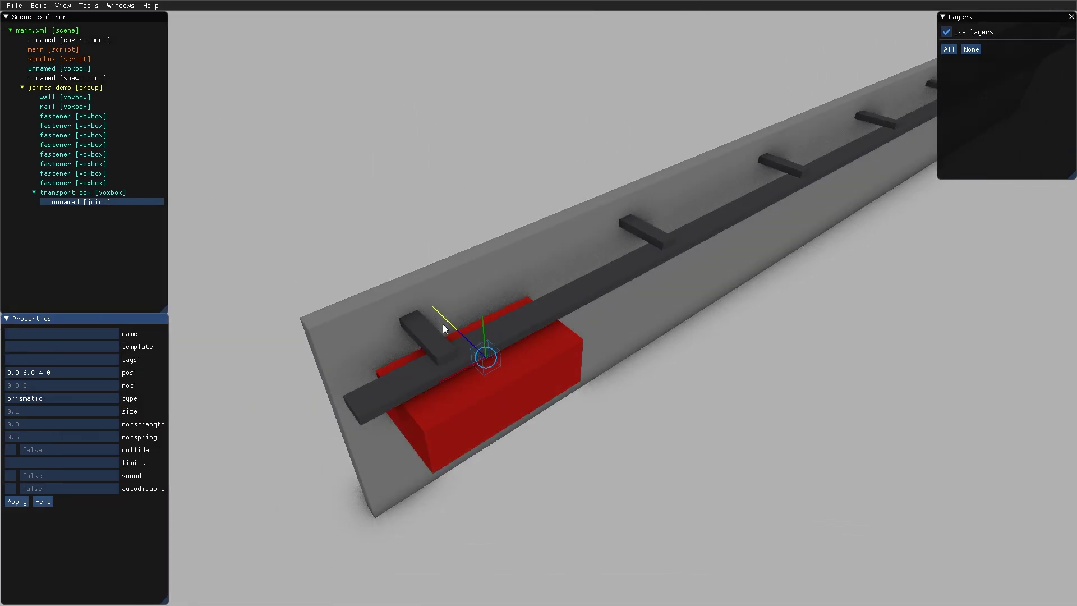
{"action": "mouse_move", "coordinate": [452, 332]}
{"action": "middle_mouse_down"}
{"action": "mouse_move", "coordinate": [497, 351]}
{"action": "mouse_move", "coordinate": [565, 306]}
{"action": "mouse_move", "coordinate": [446, 315]}
{"action": "middle_mouse_up"}
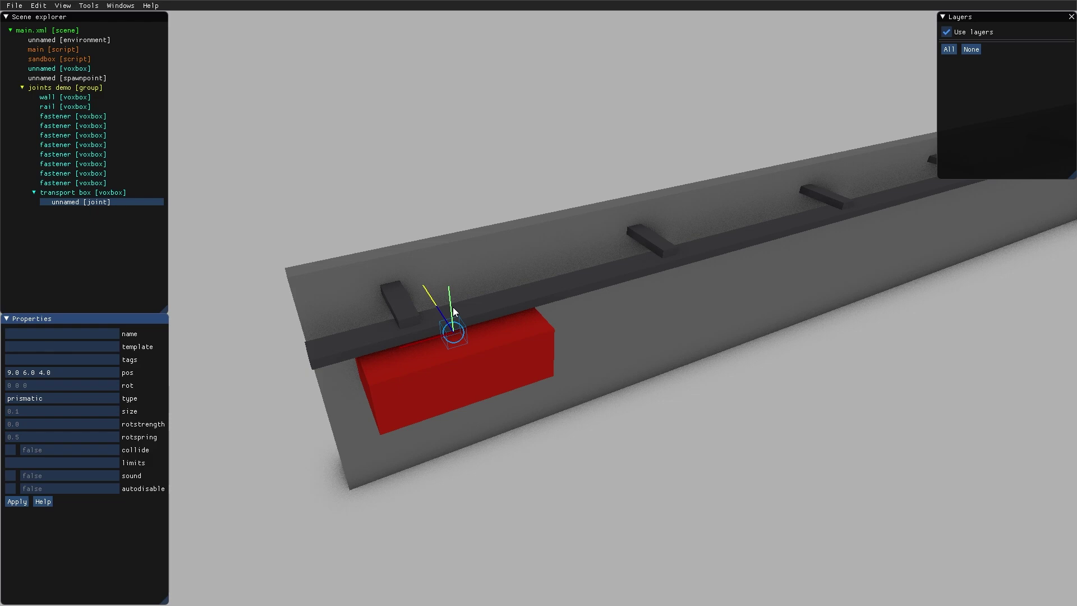
{"action": "mouse_move", "coordinate": [453, 304]}
{"action": "left_mouse_down", "text": "shift"}
{"action": "mouse_move", "coordinate": [423, 320]}
{"action": "mouse_move", "coordinate": [431, 315]}
{"action": "left_mouse_up", "text": "shift"}
Focus on the joint and orbit to check its -90 degree axis along the box's top edge.
{"action": "key", "text": "f"}
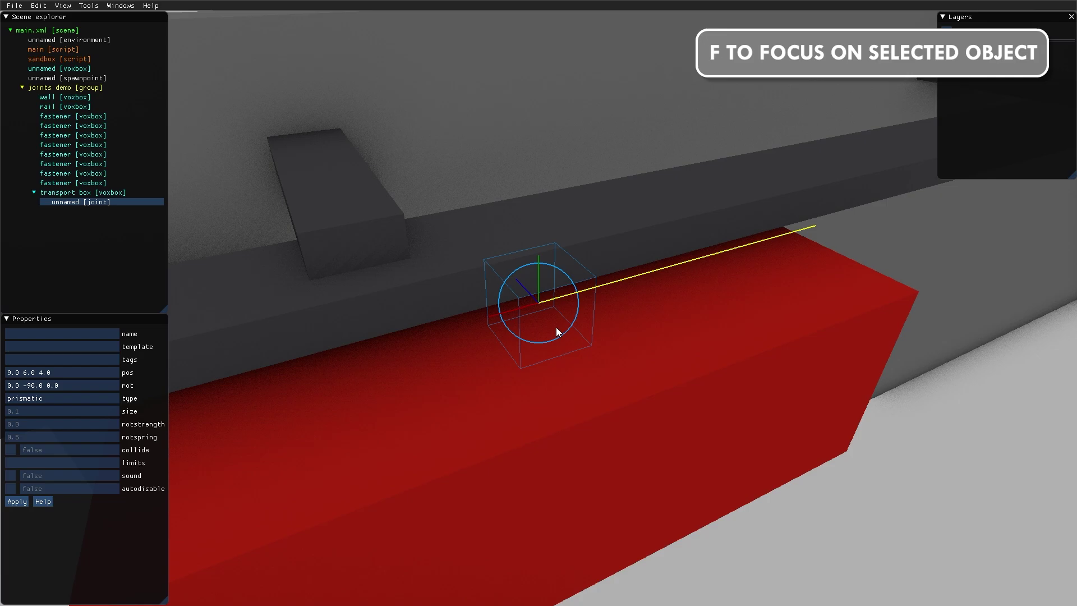
{"action": "mouse_move", "coordinate": [556, 327]}
{"action": "right_mouse_down"}
{"action": "mouse_move", "coordinate": [596, 344]}
{"action": "mouse_move", "coordinate": [591, 322]}
{"action": "mouse_move", "coordinate": [580, 332]}
{"action": "mouse_move", "coordinate": [586, 325]}
{"action": "mouse_move", "coordinate": [504, 228]}
{"action": "mouse_move", "coordinate": [508, 258]}
{"action": "mouse_move", "coordinate": [539, 291]}
{"action": "right_mouse_up"}
{"action": "mouse_move", "coordinate": [533, 218]}
{"action": "right_mouse_down"}
{"action": "mouse_move", "coordinate": [536, 248]}
{"action": "mouse_move", "coordinate": [581, 260]}
{"action": "mouse_move", "coordinate": [533, 288]}
{"action": "mouse_move", "coordinate": [567, 292]}
{"action": "mouse_move", "coordinate": [569, 330]}
{"action": "mouse_move", "coordinate": [561, 292]}
{"action": "mouse_move", "coordinate": [494, 243]}
{"action": "right_mouse_up"}
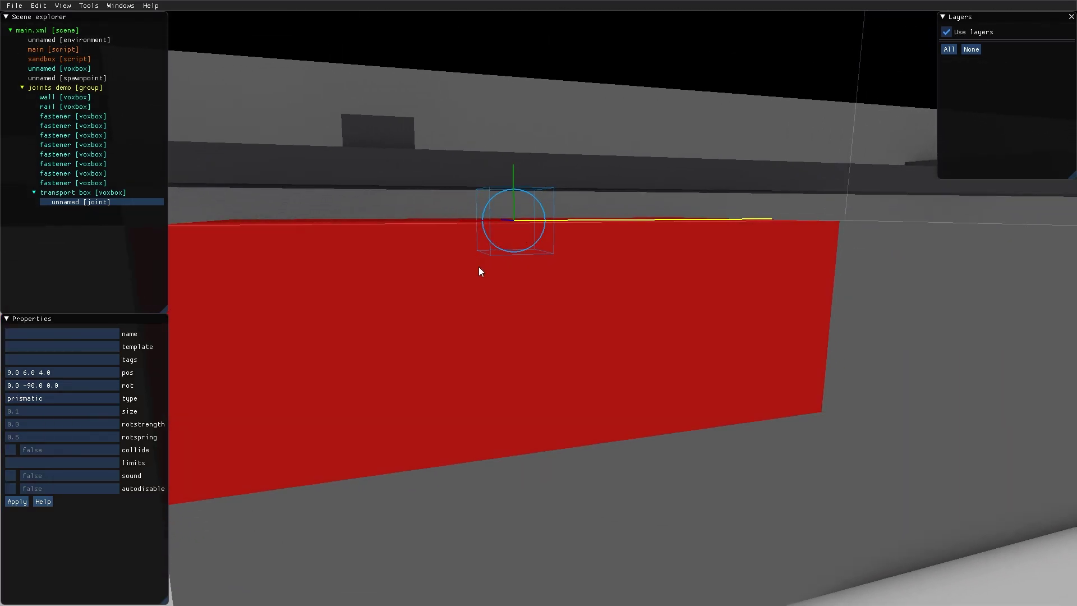
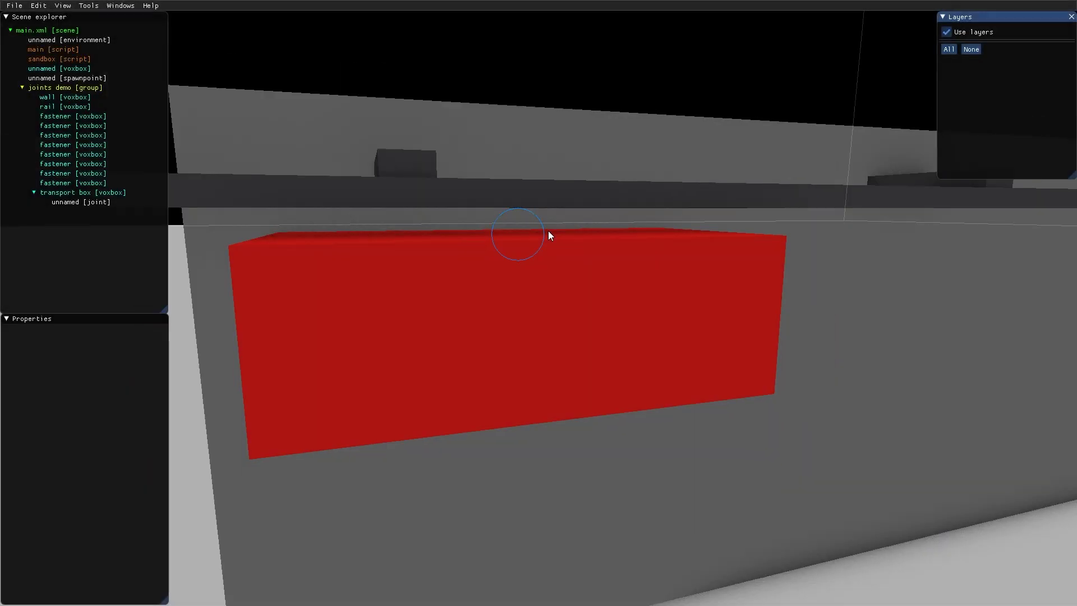
Select the transport box's joint, try size 0.2 then revert it, and open Snap settings.
{"action": "left_click", "coordinate": [544, 228]}
{"action": "scroll", "coordinate": [544, 227], "scroll_direction": "up", "scroll_amount": 3}
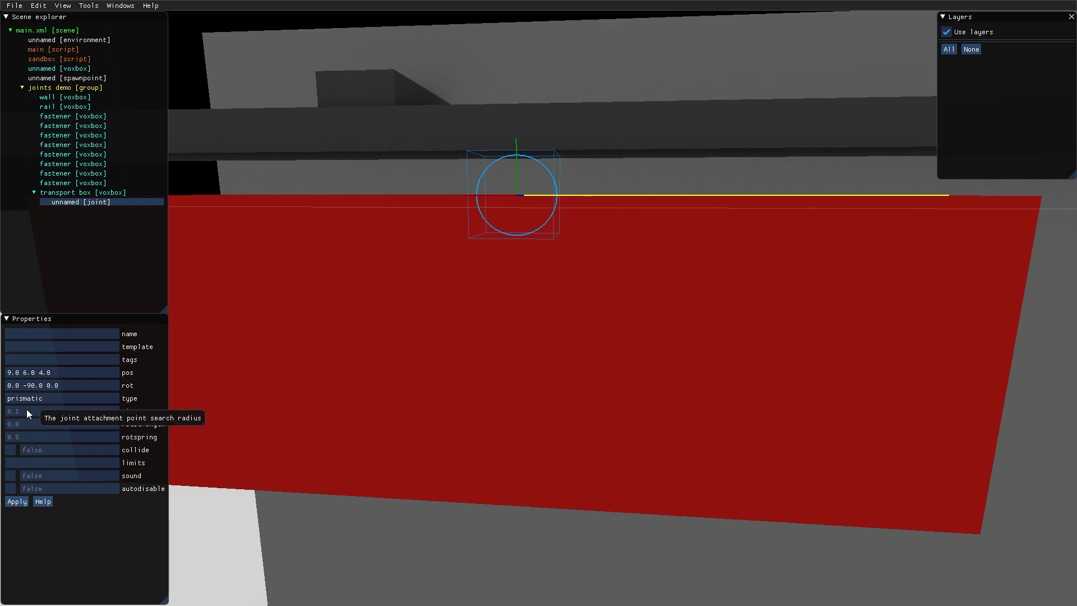
{"action": "left_click", "coordinate": [26, 409]}
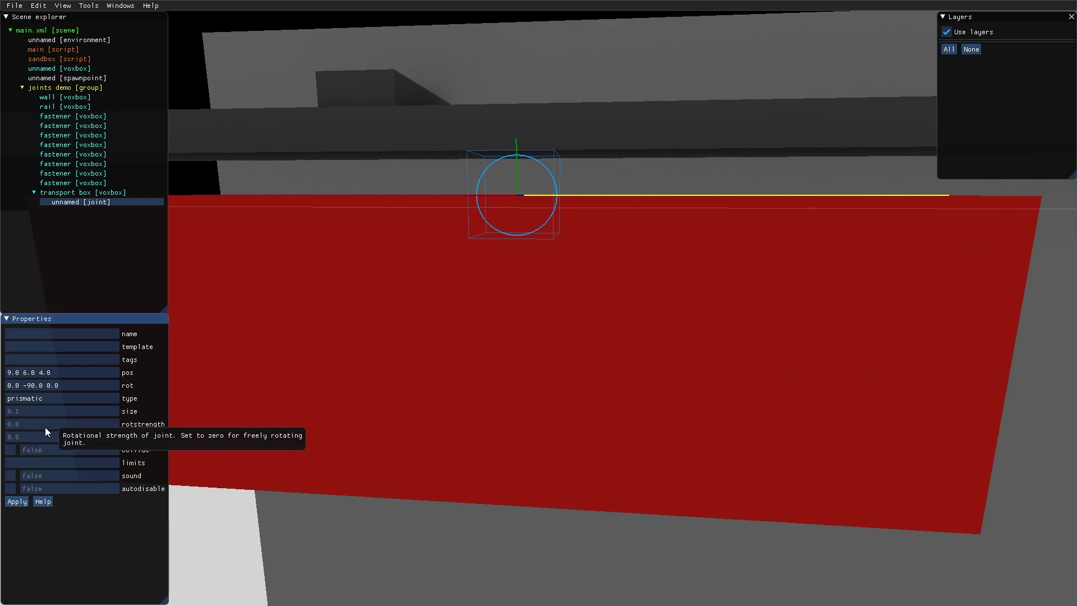
{"action": "type", "text": "2"}
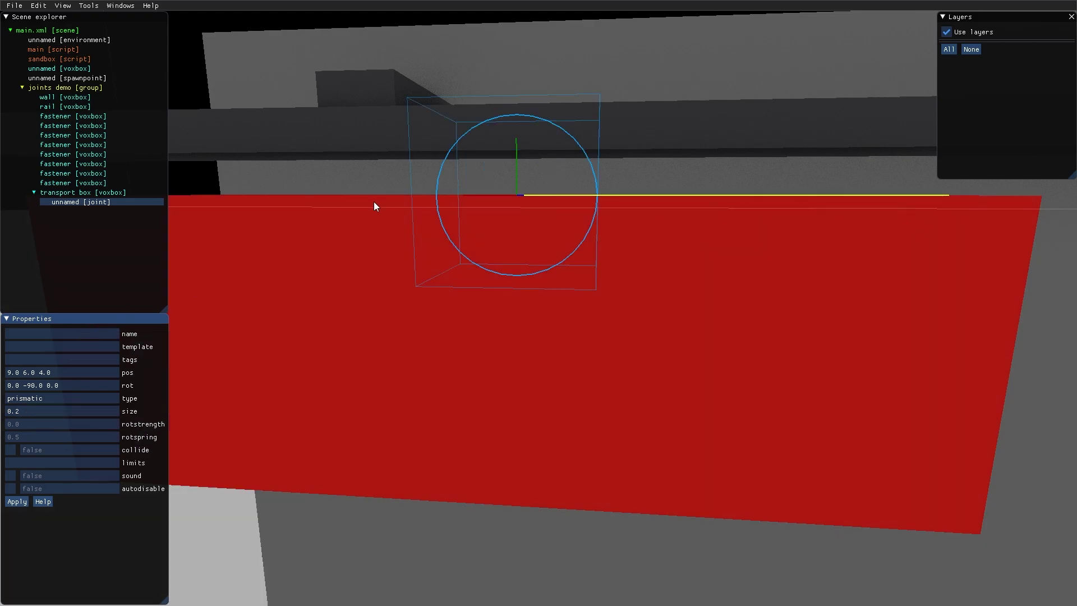
{"action": "mouse_move", "coordinate": [374, 201]}
{"action": "middle_mouse_down"}
{"action": "mouse_move", "coordinate": [464, 213]}
{"action": "mouse_move", "coordinate": [410, 157]}
{"action": "mouse_move", "coordinate": [581, 172]}
{"action": "mouse_move", "coordinate": [603, 191]}
{"action": "middle_mouse_up"}
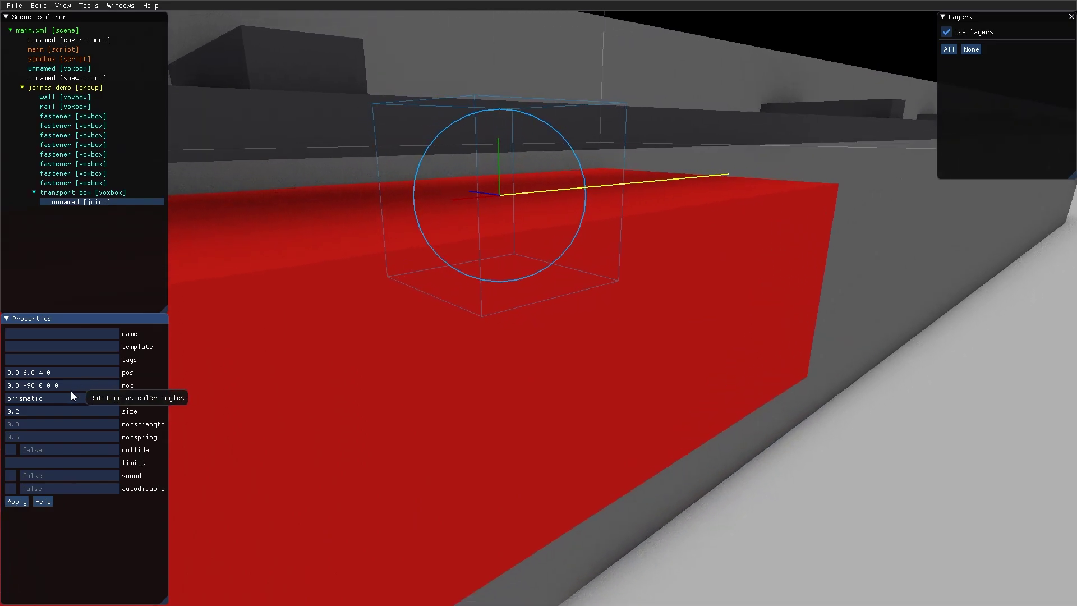
{"action": "left_click", "coordinate": [51, 411]}
{"action": "key", "text": "BackSpace"}
{"action": "key", "text": "BackSpace"}
{"action": "key", "text": "BackSpace"}
{"action": "middle_click_drag", "start_coordinate": [454, 214], "coordinate": [414, 210]}
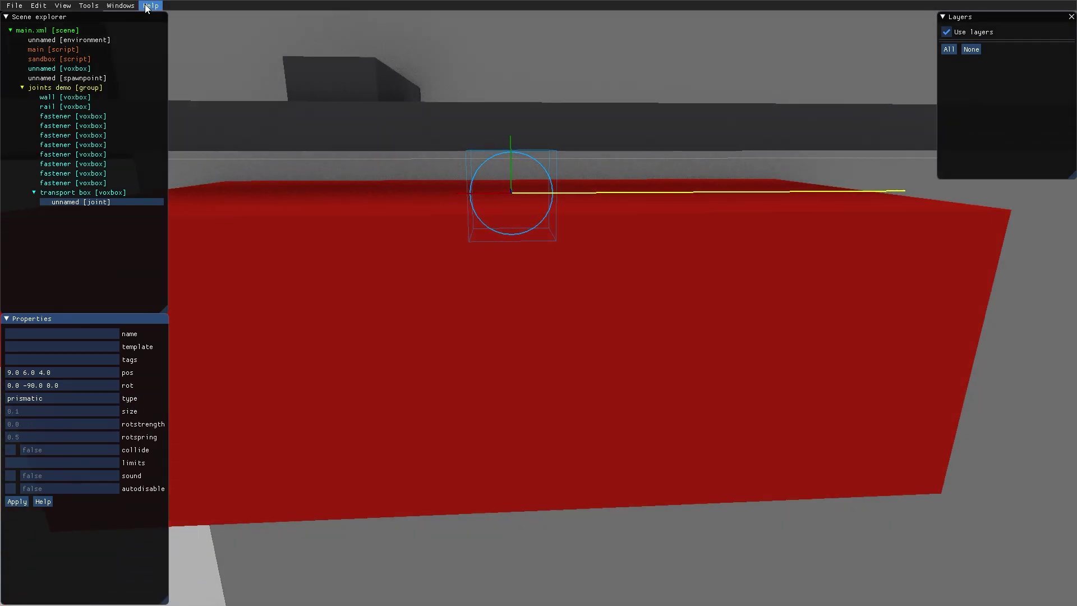
{"action": "left_click", "coordinate": [132, 28]}
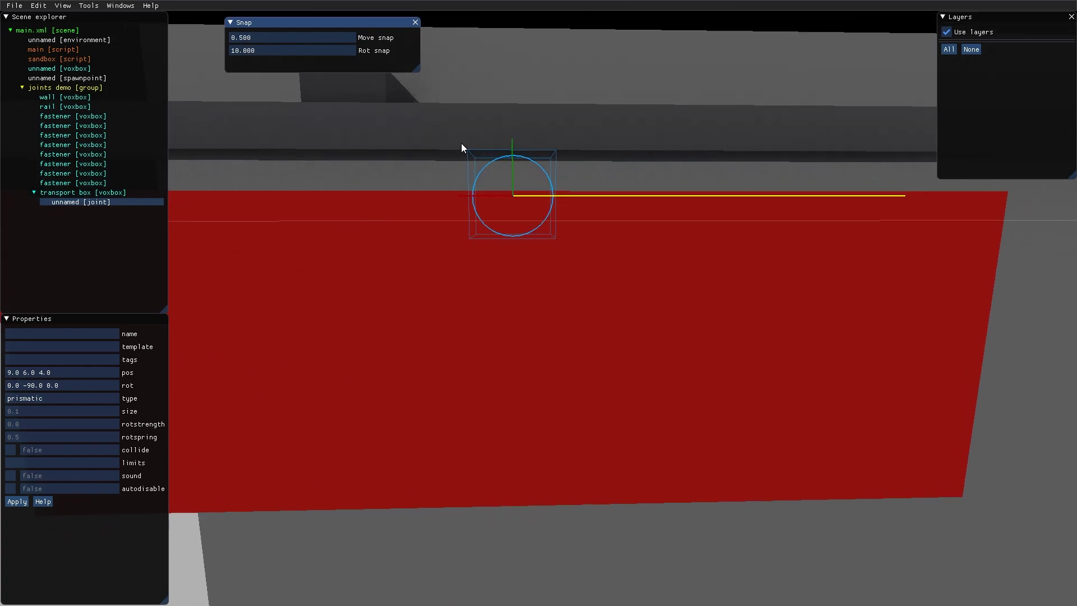
Move the box's joint up 0.5 units to the rail.
{"action": "middle_click_drag", "start_coordinate": [462, 150], "coordinate": [503, 155]}
{"action": "left_click_drag", "start_coordinate": [503, 155], "coordinate": [515, 139]}
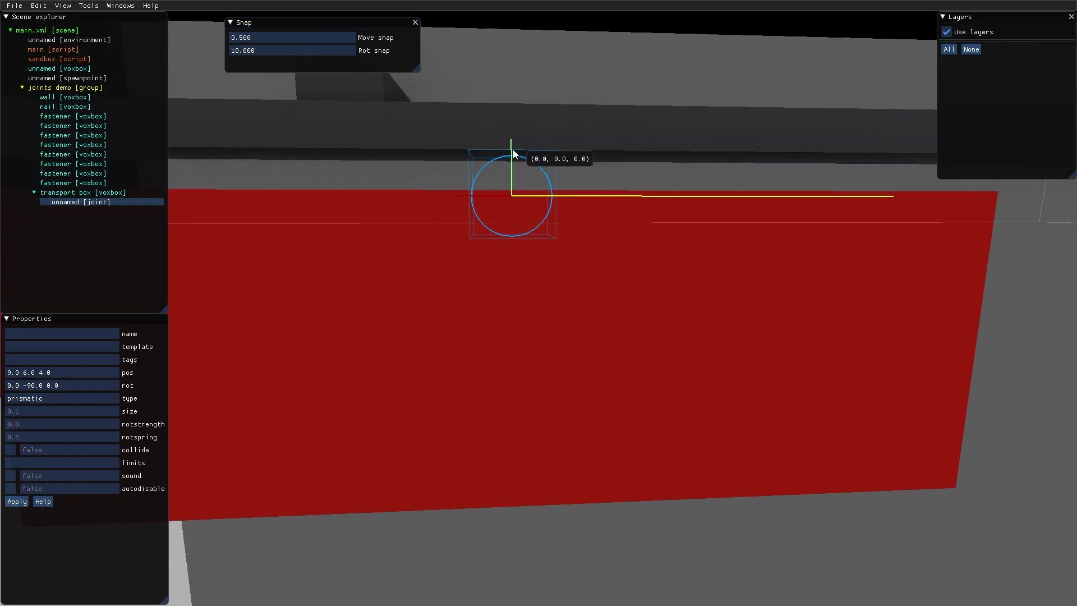
{"action": "middle_click_drag", "start_coordinate": [540, 189], "coordinate": [540, 192]}
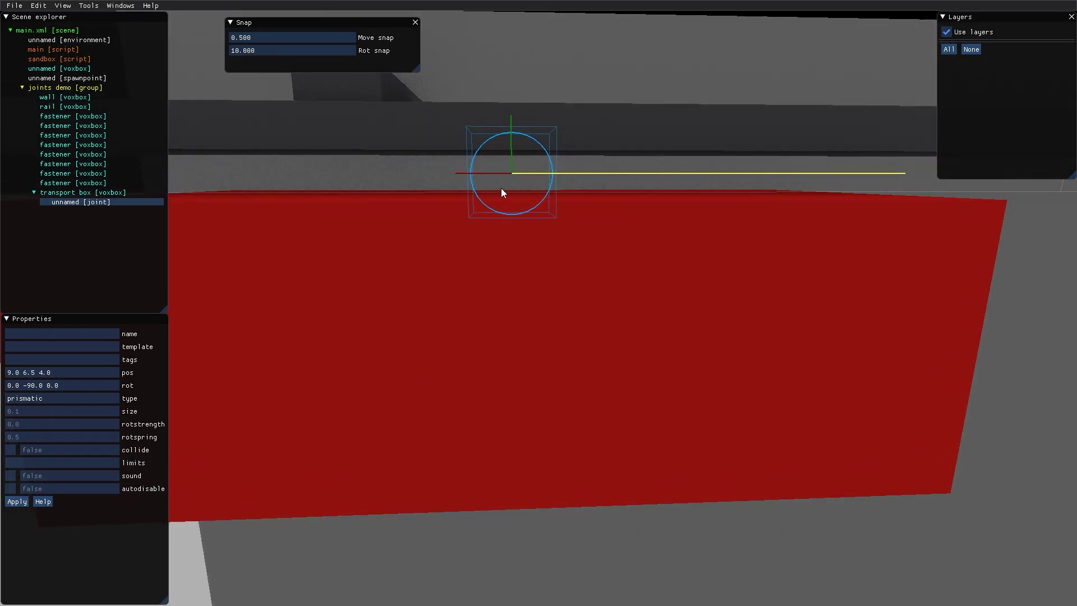
{"action": "middle_click_drag", "start_coordinate": [502, 192], "coordinate": [539, 196]}
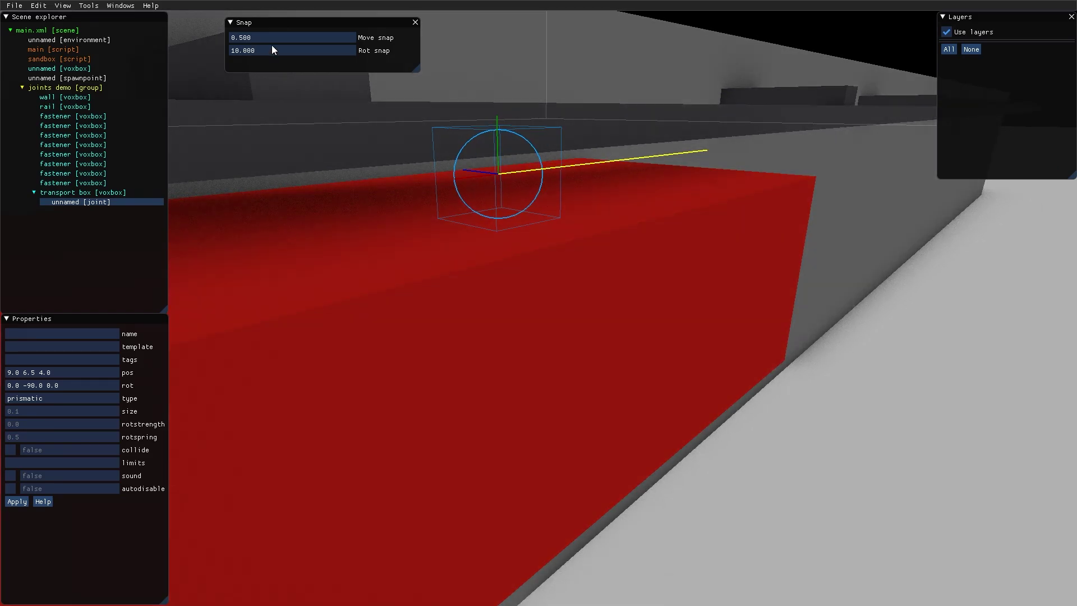
Set move snapping to 1.000 and start play mode with F4.
{"action": "left_click", "coordinate": [267, 38]}
{"action": "type", "text": "1"}
{"action": "key", "text": "Return"}
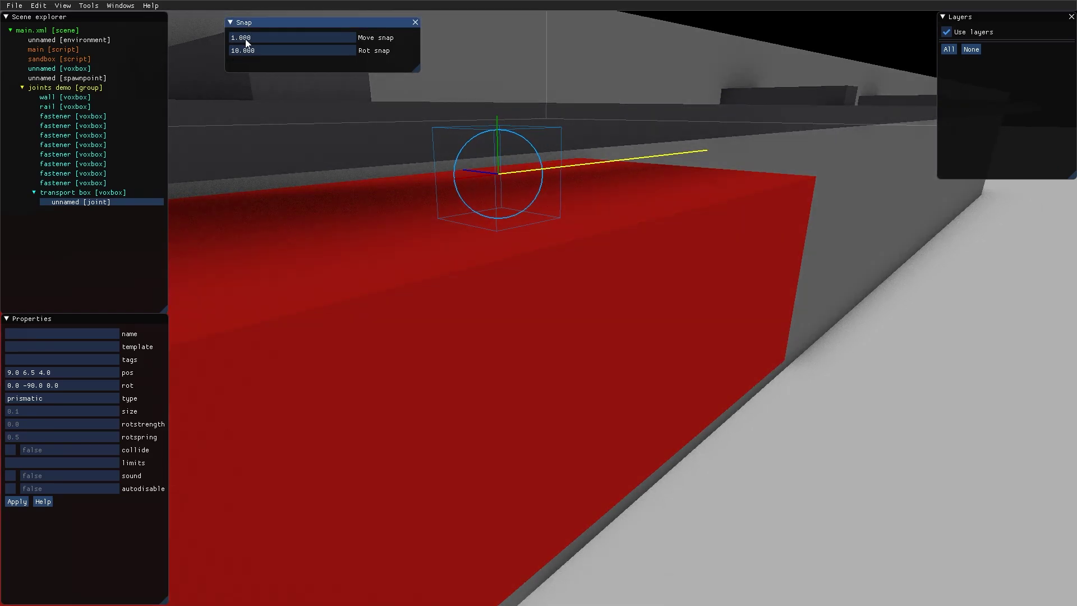
{"action": "scroll", "coordinate": [520, 250], "scroll_direction": "down", "scroll_amount": 5}
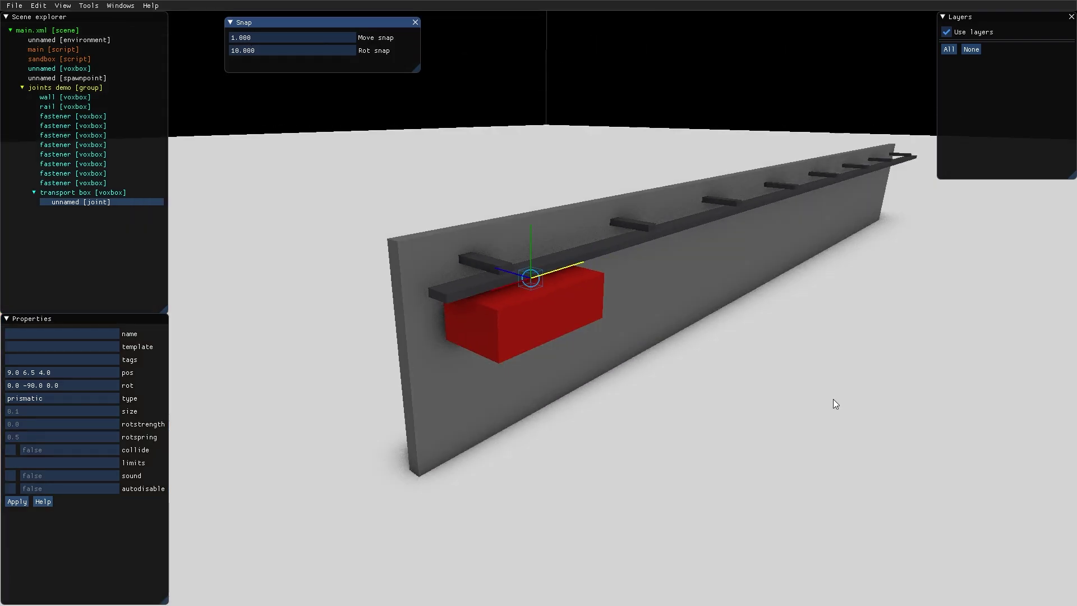
{"action": "key", "text": "F4"}
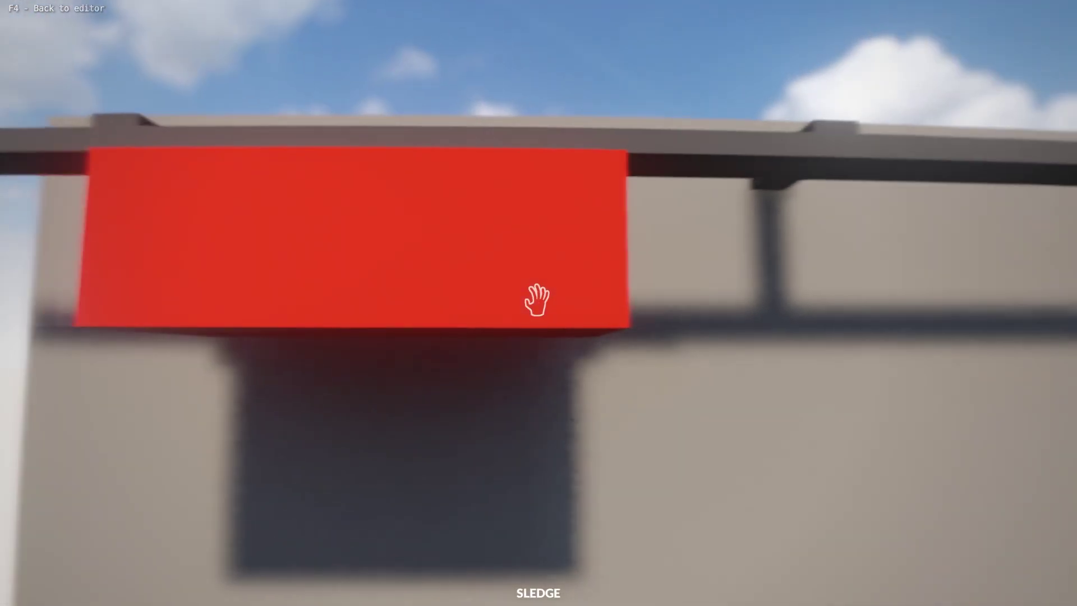
Walk backward to watch the red box drift away from the wall rail.
{"action": "key", "text": "s"}
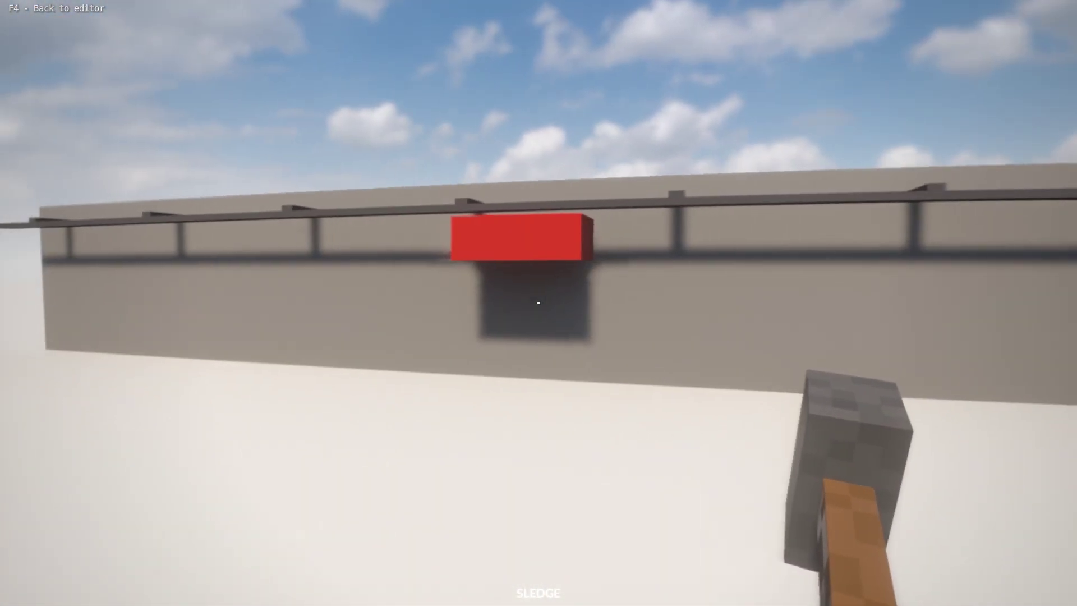
{"action": "key", "text": "s"}
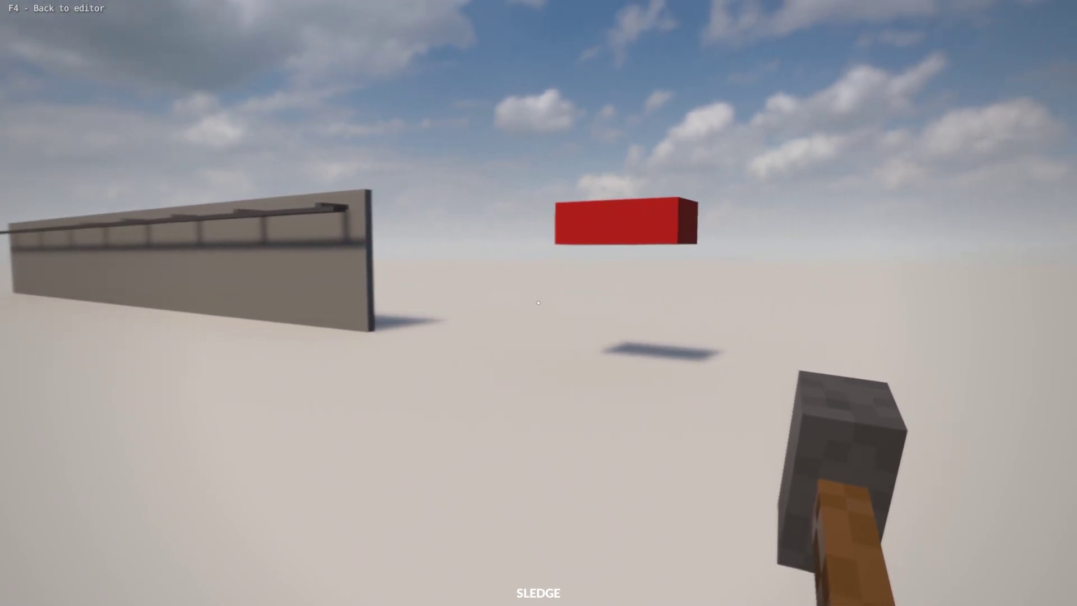
{"action": "key", "text": "s"}
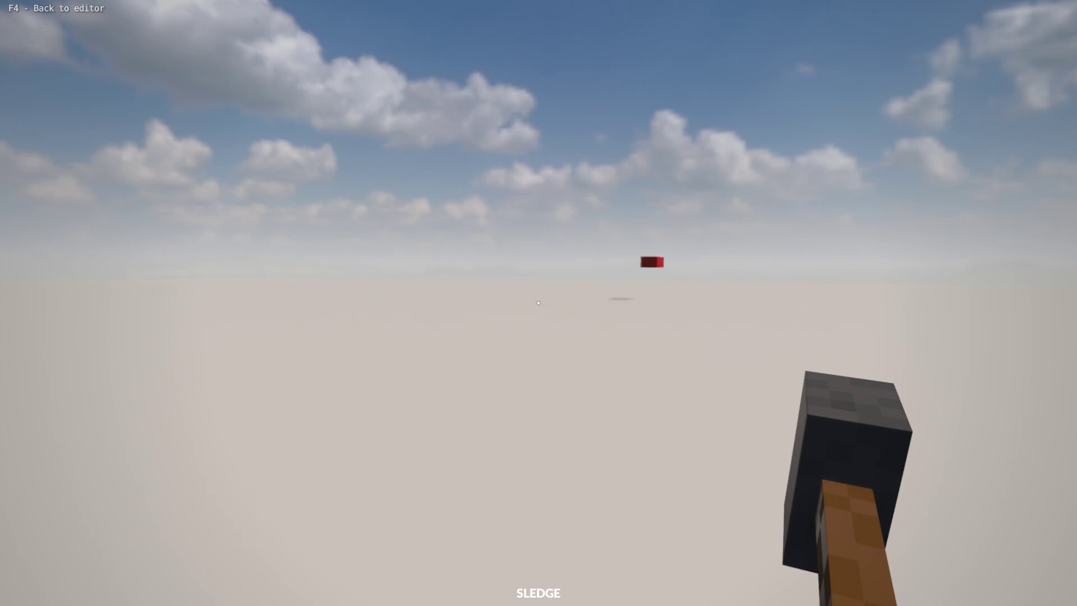
Return to the editor, select the transport box's joint and edit its limits.
{"action": "key", "text": "F4"}
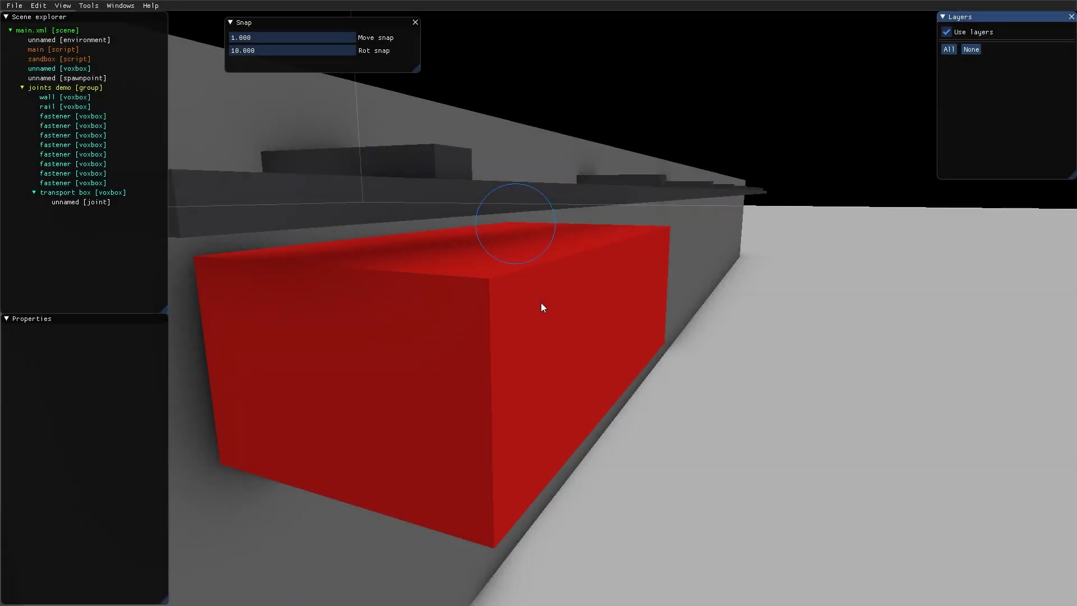
{"action": "scroll", "coordinate": [534, 301], "scroll_direction": "down", "scroll_amount": 5}
{"action": "middle_click_drag", "start_coordinate": [520, 306], "coordinate": [543, 324]}
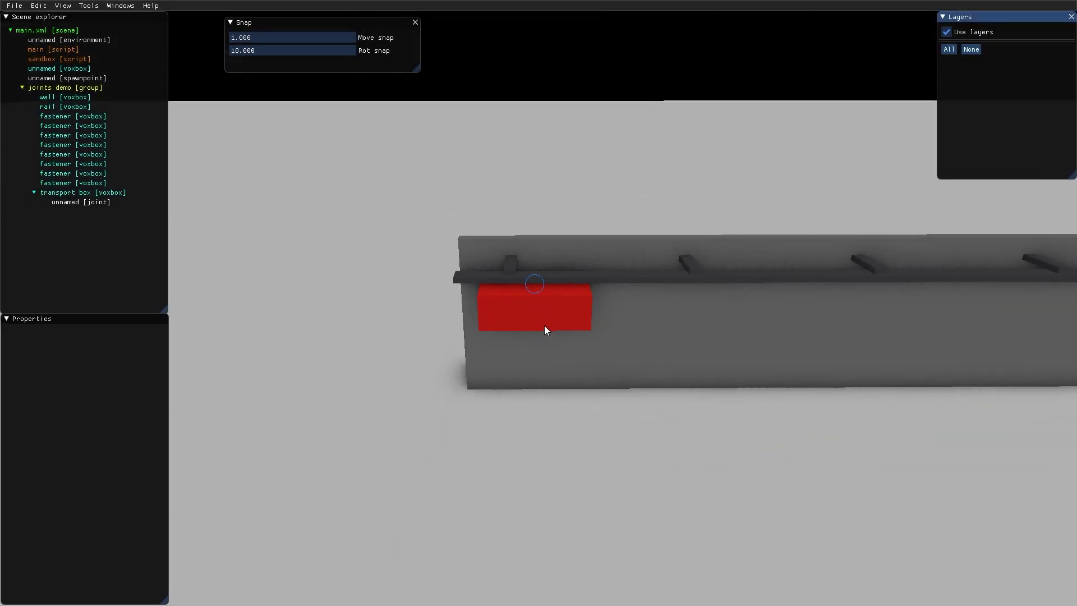
{"action": "scroll", "coordinate": [544, 305], "scroll_direction": "up", "scroll_amount": 3}
{"action": "scroll", "coordinate": [560, 290], "scroll_direction": "up", "scroll_amount": 4}
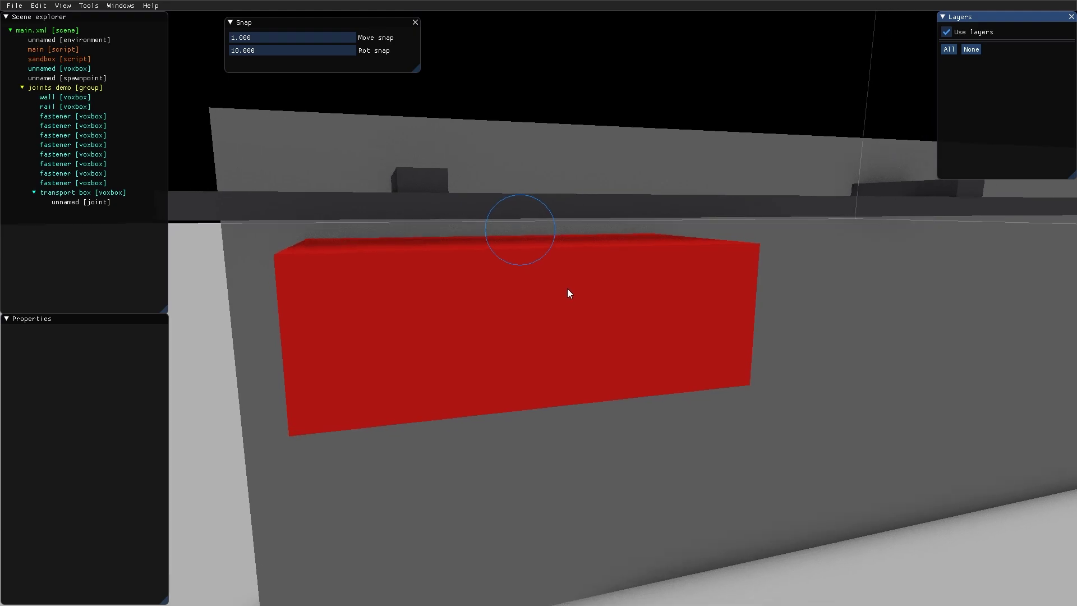
{"action": "left_click", "coordinate": [555, 231]}
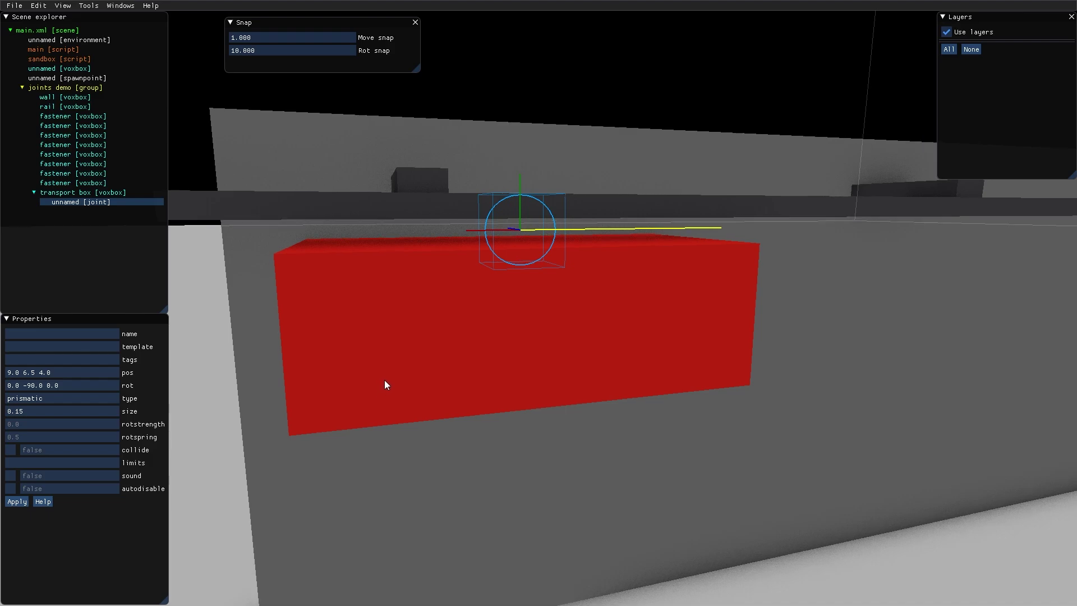
{"action": "left_click", "coordinate": [57, 462]}
{"action": "type", "text": "0"}
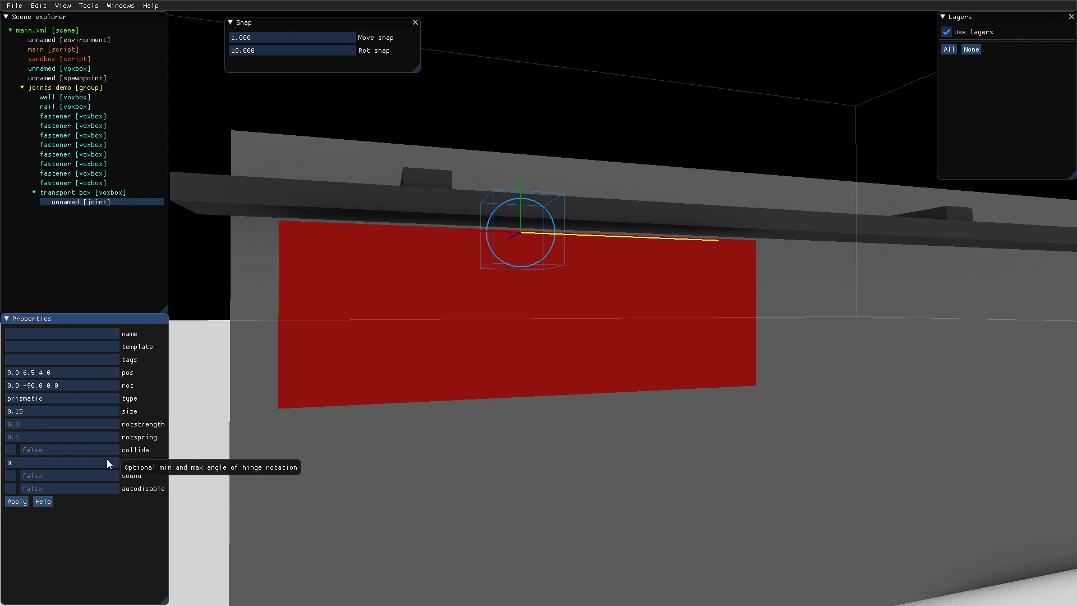
{"action": "type", "text": "5"}
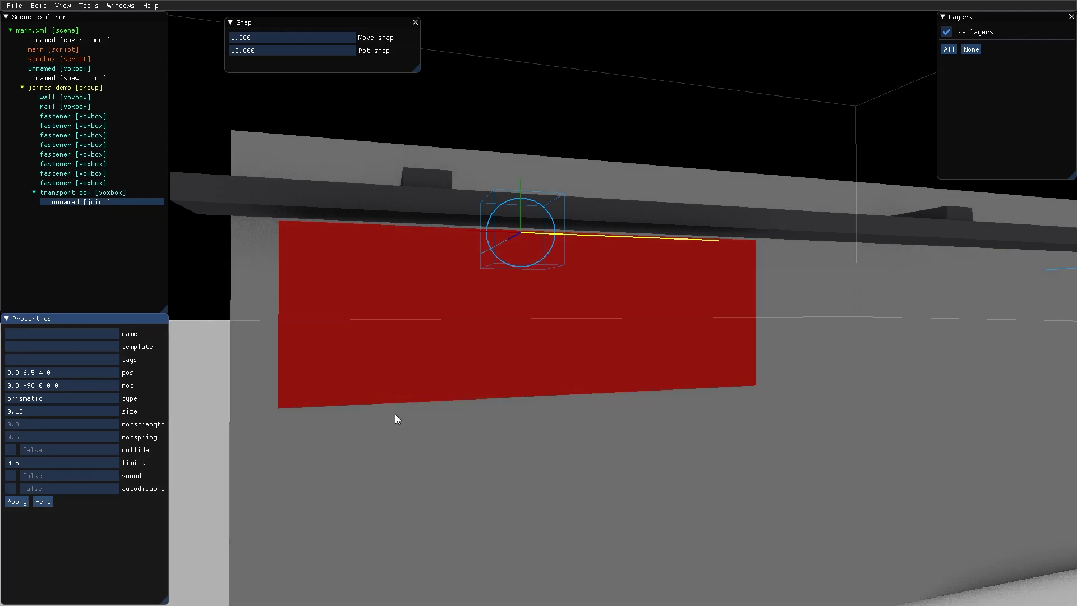
{"action": "scroll", "coordinate": [435, 294], "scroll_direction": "down", "scroll_amount": 3}
{"action": "scroll", "coordinate": [454, 287], "scroll_direction": "up", "scroll_amount": 3}
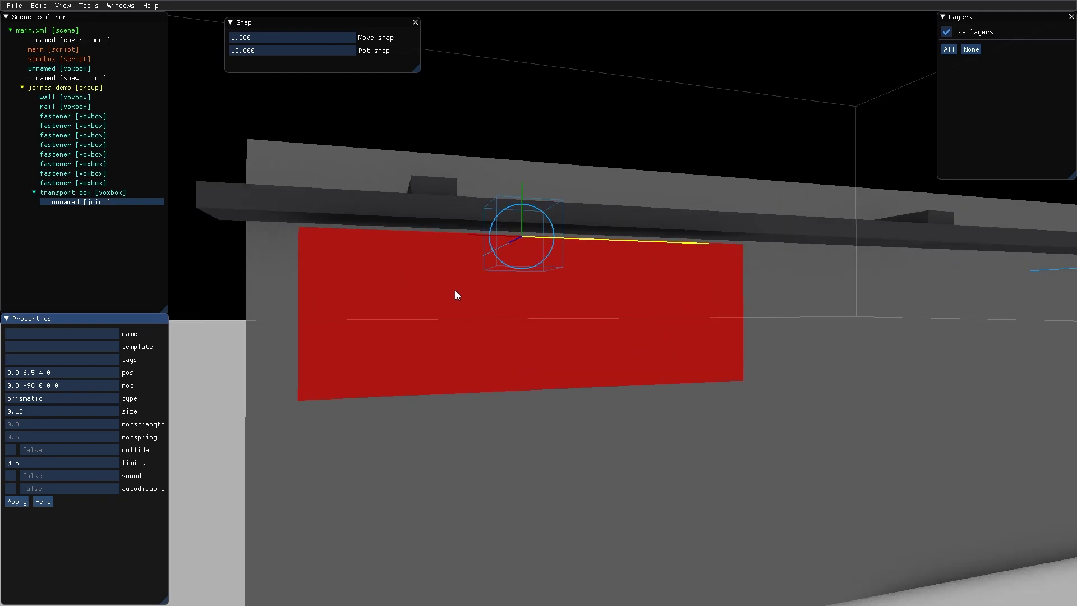
Change the joint's travel limits to -1 20.5.
{"action": "mouse_move", "coordinate": [456, 290]}
{"action": "middle_mouse_down"}
{"action": "mouse_move", "coordinate": [502, 288]}
{"action": "mouse_move", "coordinate": [463, 282]}
{"action": "middle_mouse_up"}
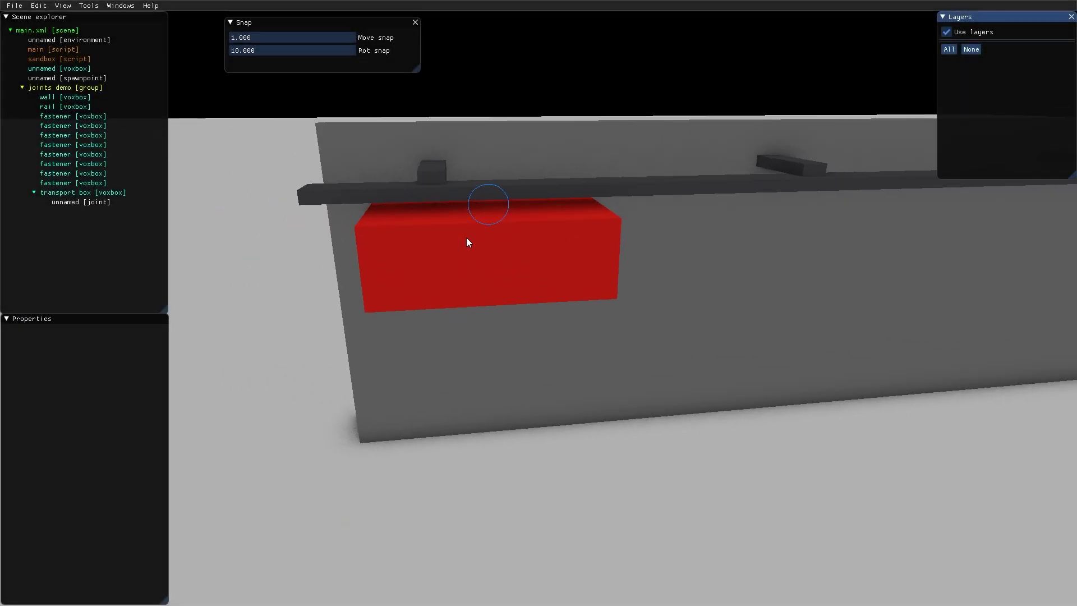
{"action": "left_click", "coordinate": [468, 228]}
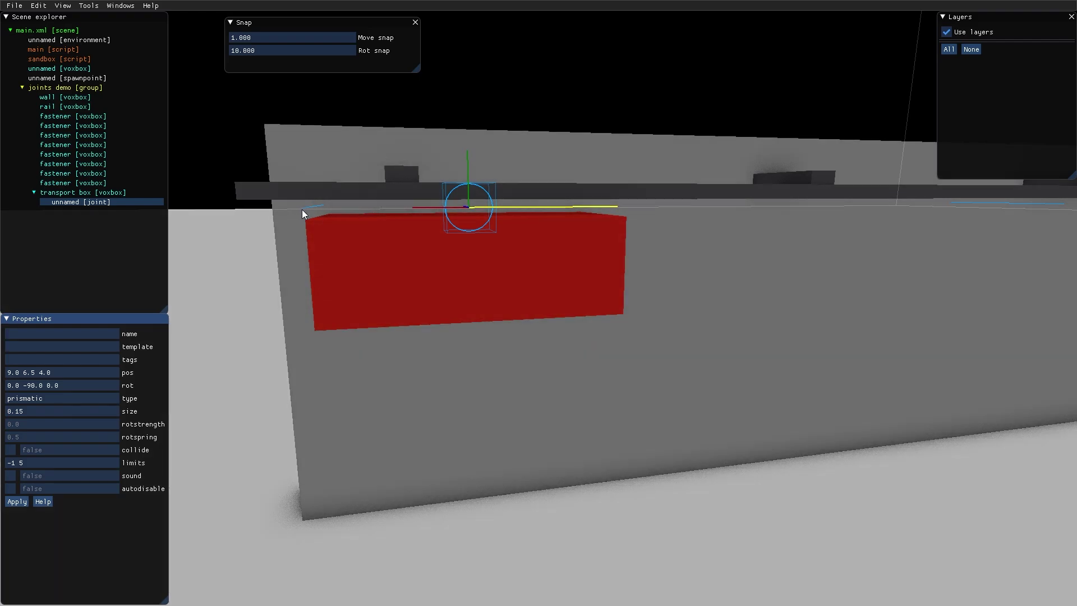
{"action": "middle_click_drag", "start_coordinate": [302, 210], "coordinate": [275, 232]}
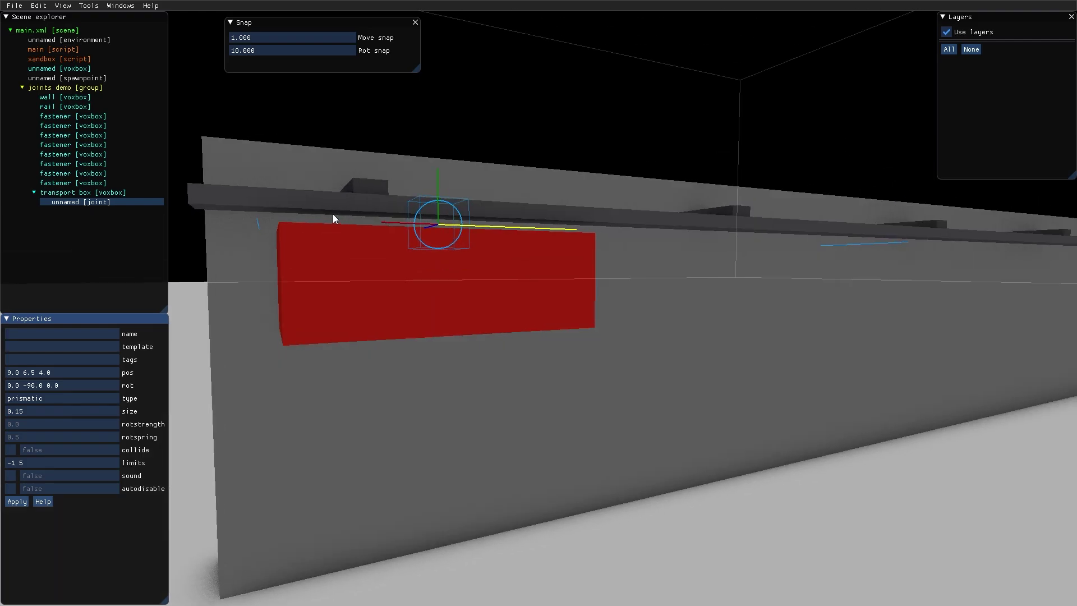
{"action": "scroll", "coordinate": [249, 235], "scroll_direction": "down", "scroll_amount": 2}
{"action": "scroll", "coordinate": [257, 223], "scroll_direction": "down", "scroll_amount": 5}
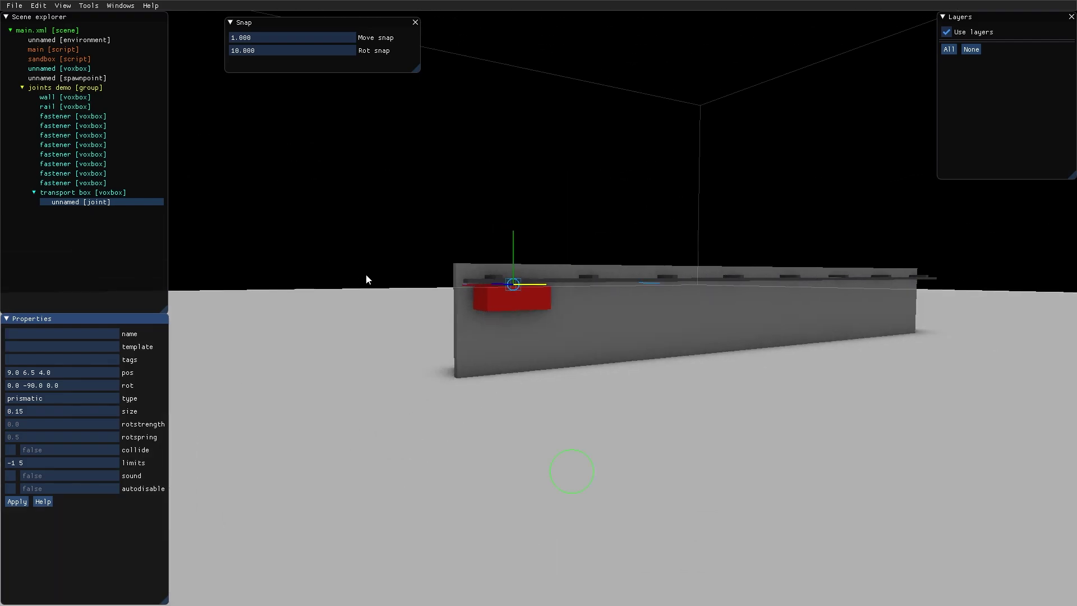
{"action": "mouse_move", "coordinate": [397, 283]}
{"action": "middle_mouse_down"}
{"action": "mouse_move", "coordinate": [640, 311]}
{"action": "mouse_move", "coordinate": [607, 331]}
{"action": "mouse_move", "coordinate": [522, 299]}
{"action": "middle_mouse_up"}
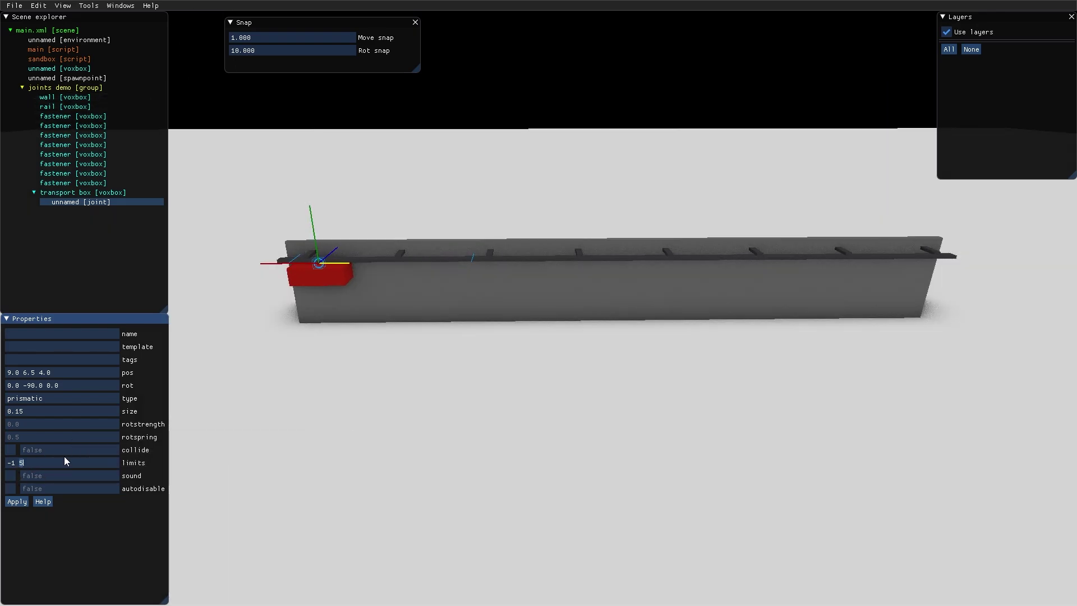
{"action": "key", "text": "BackSpace"}
{"action": "type", "text": "20"}
{"action": "mouse_move", "coordinate": [716, 428]}
{"action": "middle_mouse_down"}
{"action": "mouse_move", "coordinate": [852, 330]}
{"action": "mouse_move", "coordinate": [702, 355]}
{"action": "middle_mouse_up"}
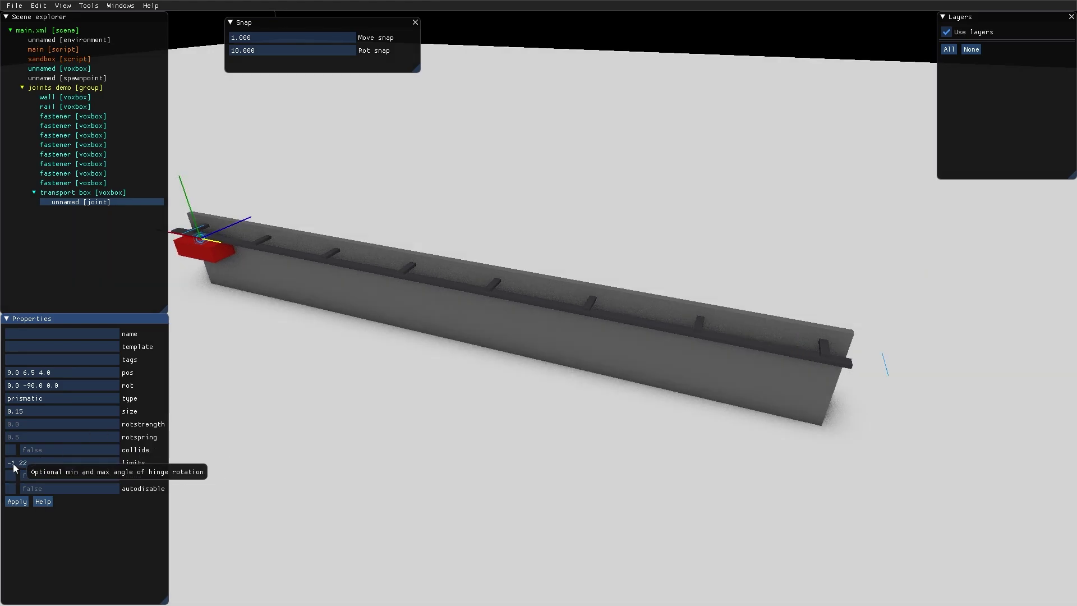
{"action": "key", "text": "BackSpace"}
{"action": "type", "text": "1"}
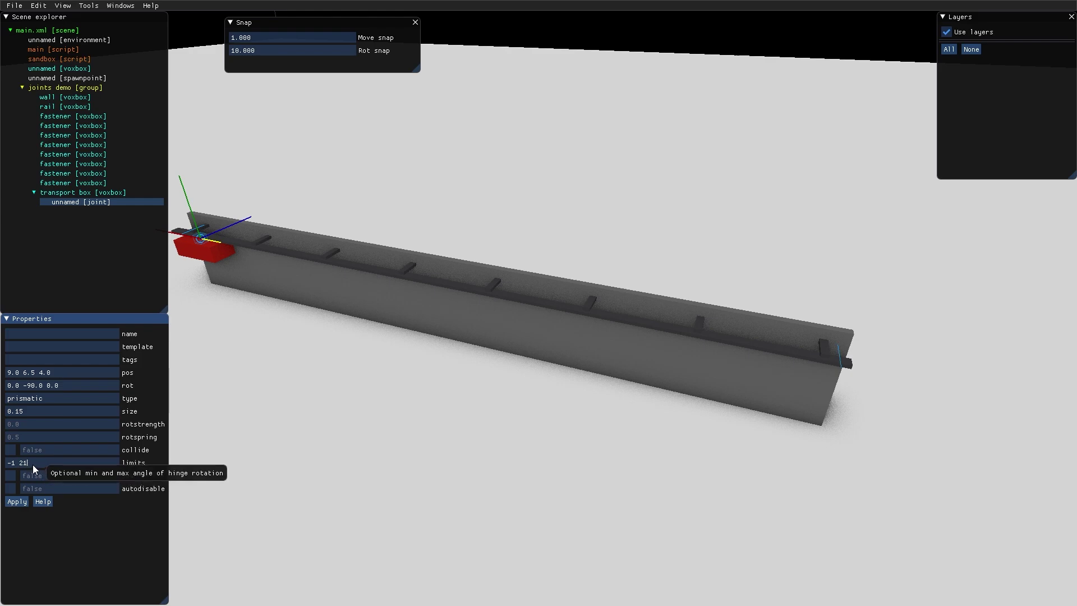
{"action": "type", "text": " 20.5"}
Play the level and walk up to the red box and wall.
{"action": "key", "text": "F4"}
{"action": "key", "text": "w"}
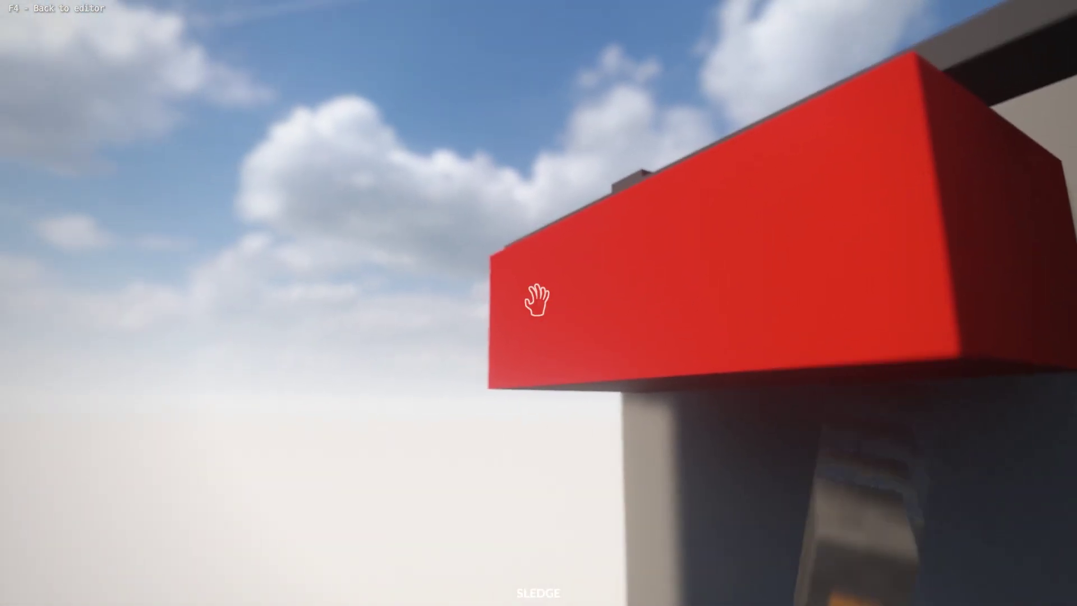
{"action": "key", "text": "s"}
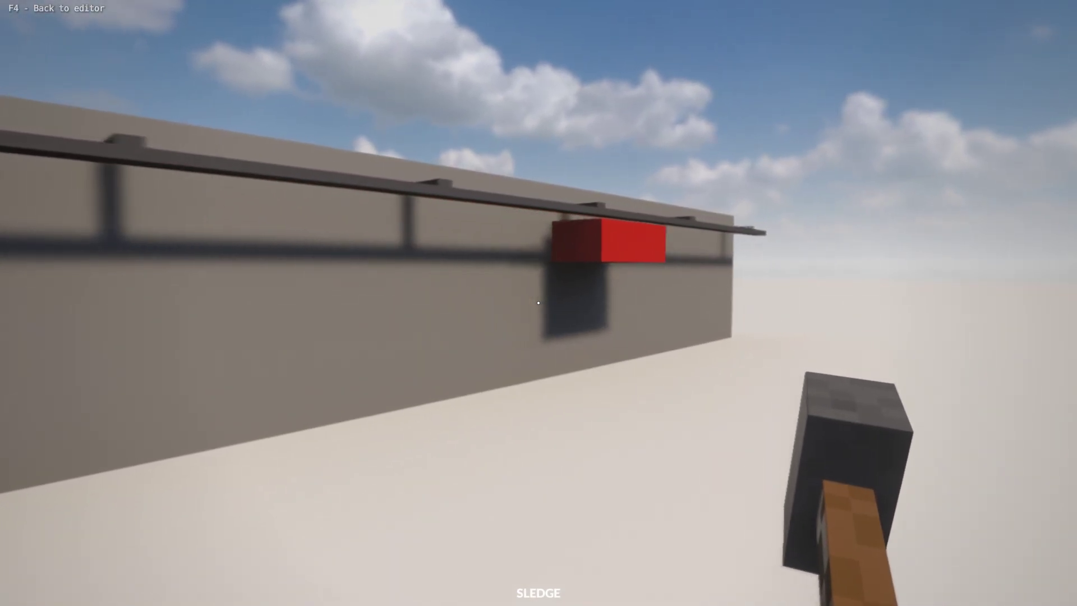
{"action": "key", "text": "w"}
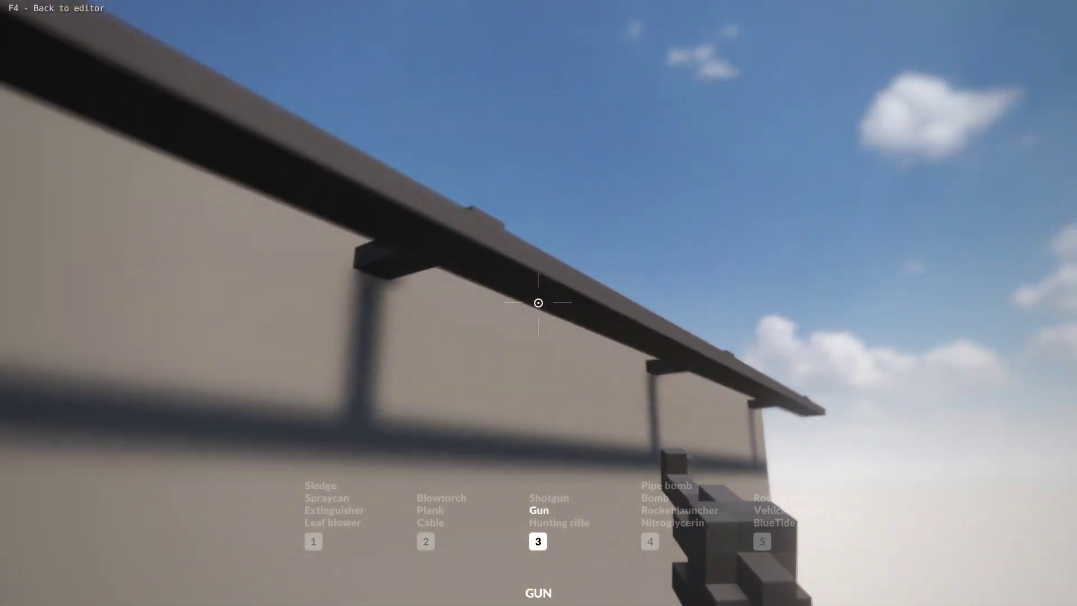
Shoot the wall three times along the rail, then return to the editor.
{"action": "left_click", "coordinate": [539, 304]}
{"action": "left_click", "coordinate": [539, 304]}
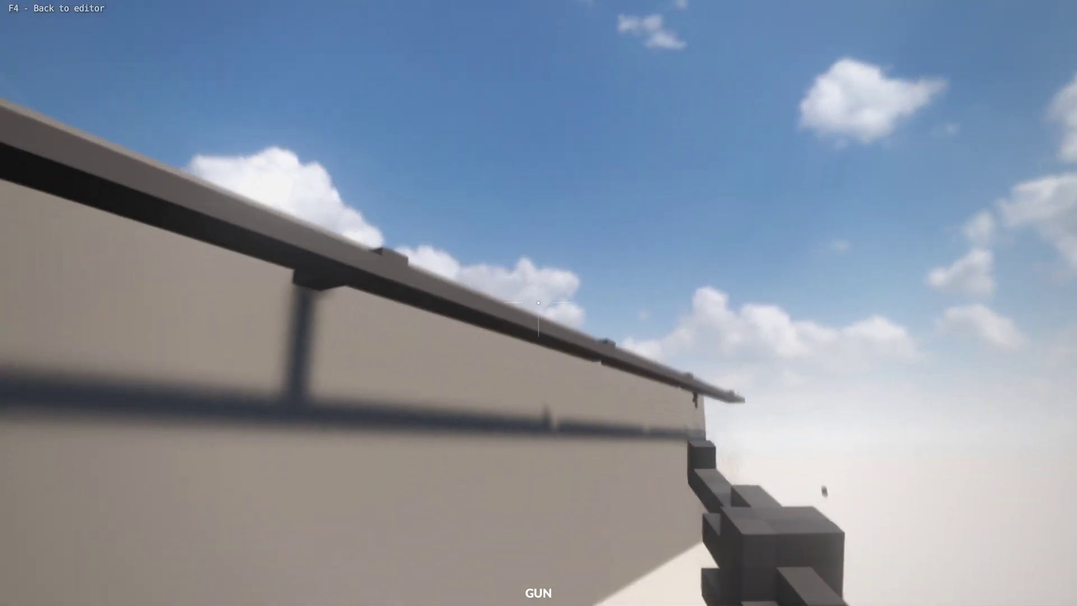
{"action": "left_click", "coordinate": [539, 303]}
{"action": "key", "text": "s"}
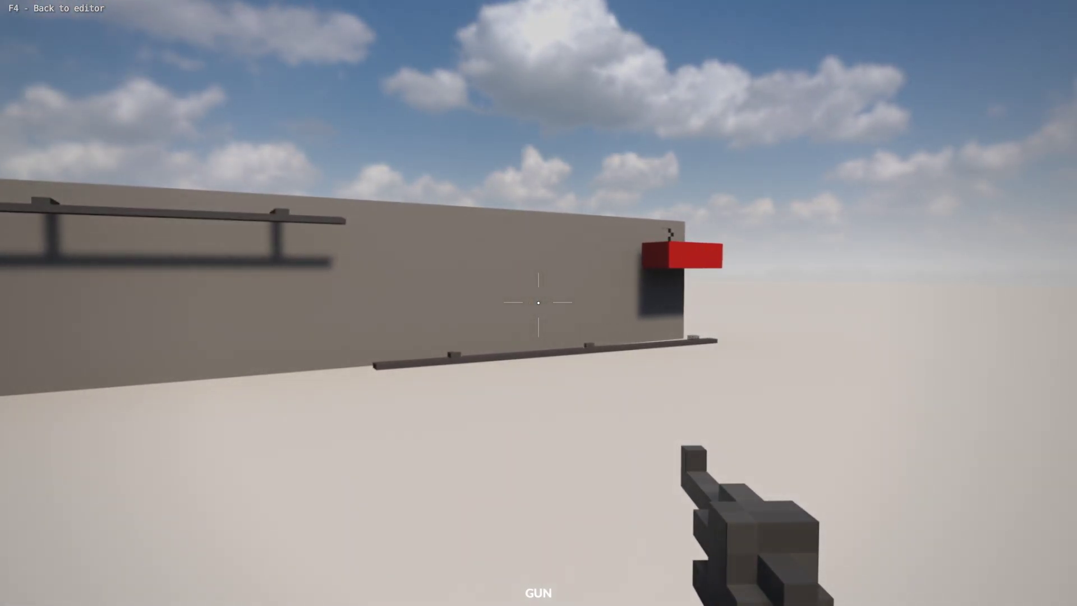
{"action": "key", "text": "F4"}
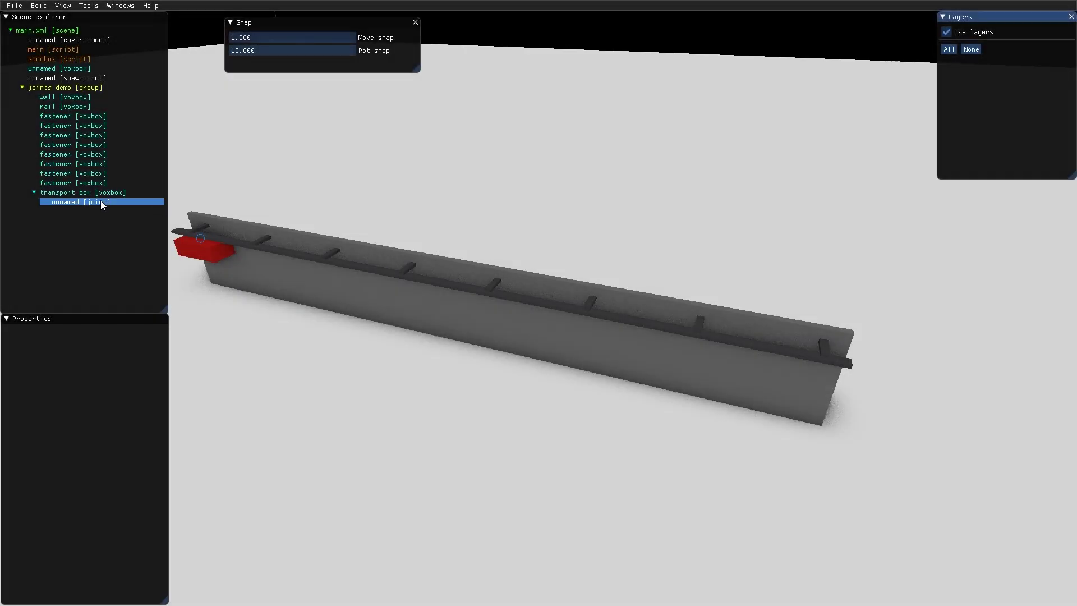
Select the unnamed joint under the transport box to enable autodisable.
{"action": "left_click", "coordinate": [102, 200]}
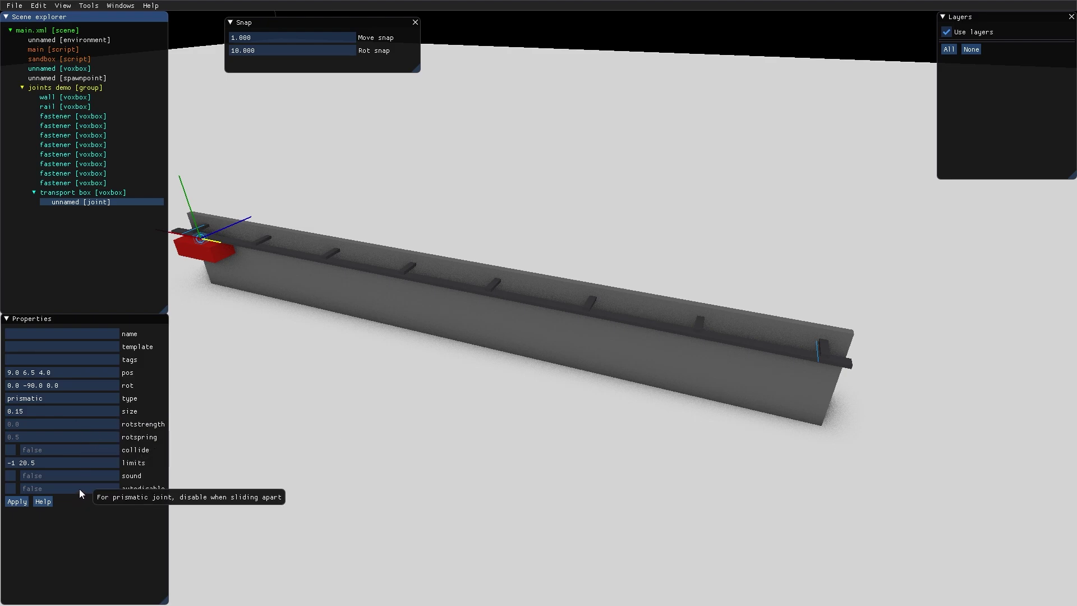
{"action": "mouse_move", "coordinate": [140, 487]}
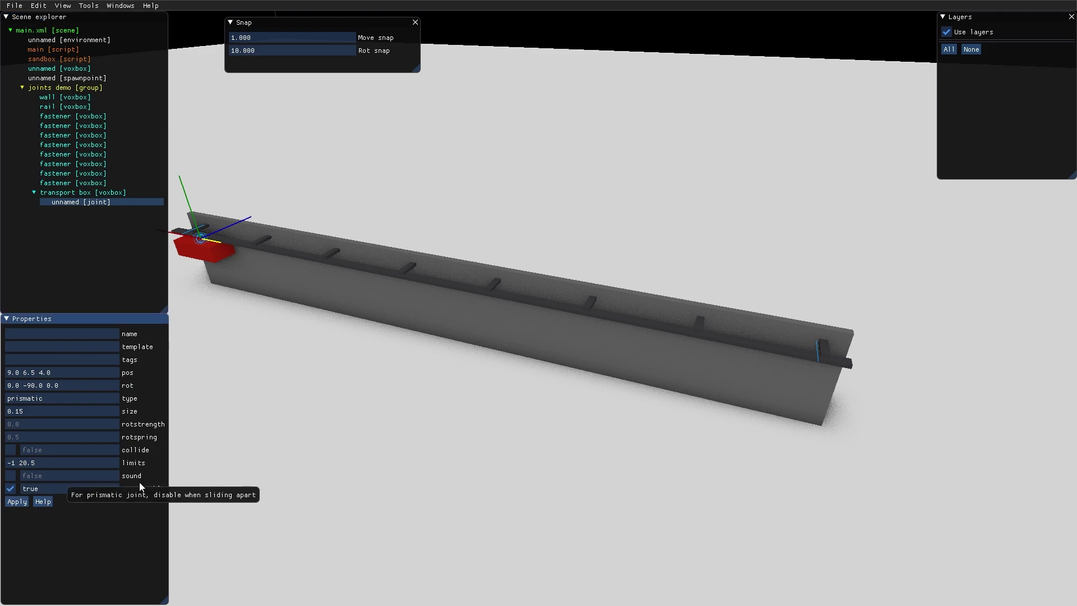
Play the level again, walking to and from the red box, then switch to the gun.
{"action": "key", "text": "F4"}
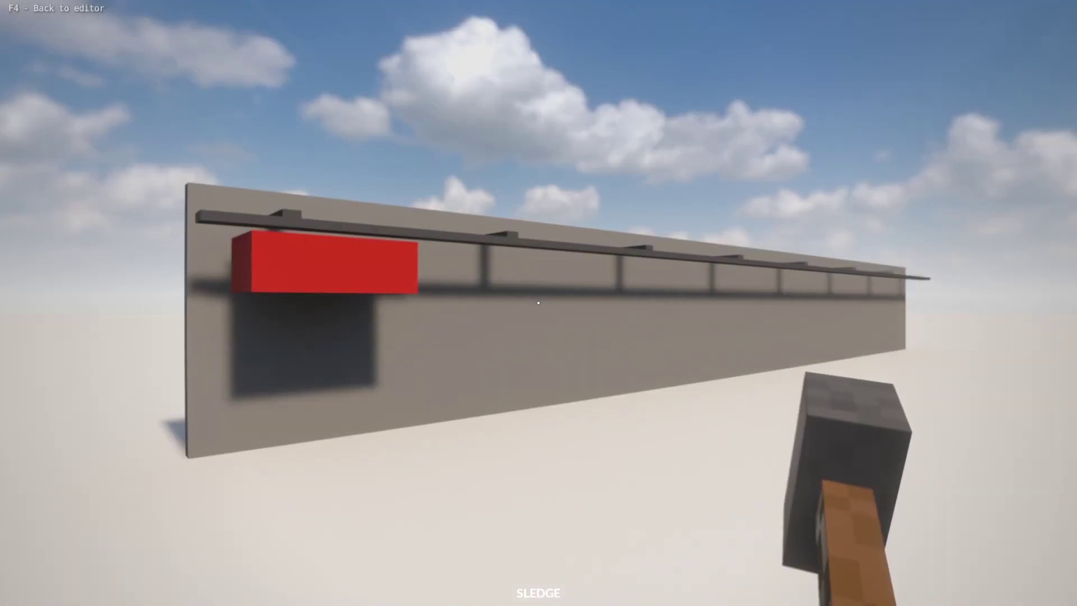
{"action": "key", "text": "w"}
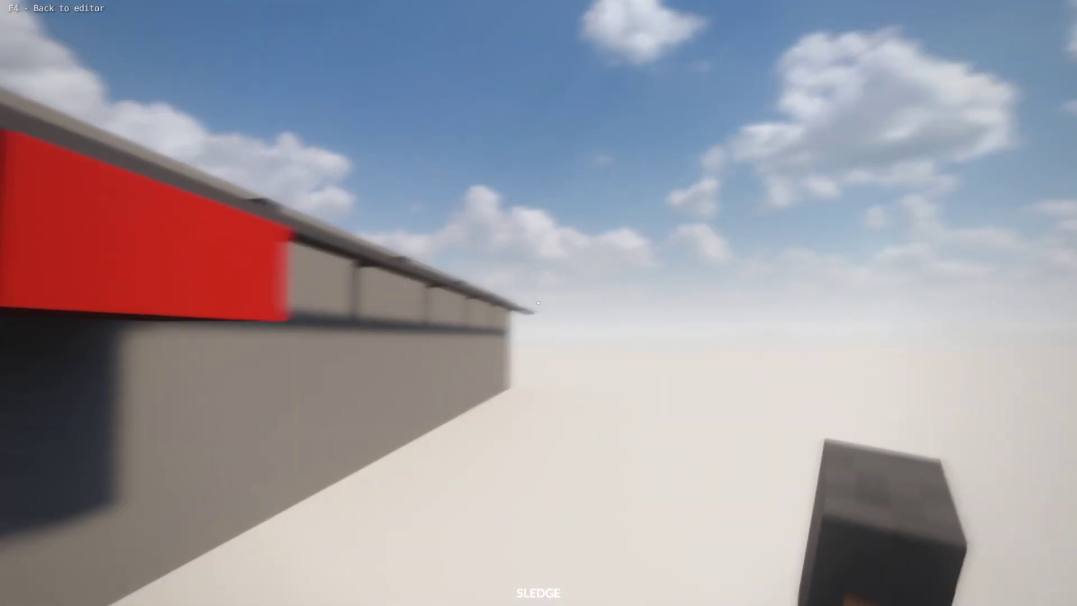
{"action": "key", "text": "s"}
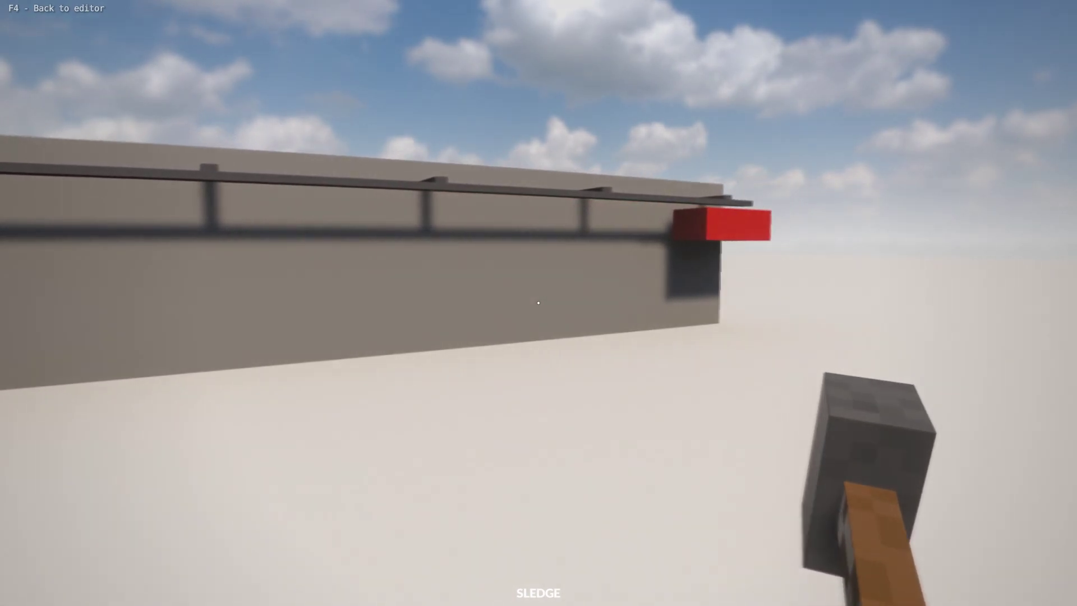
{"action": "key", "text": "w"}
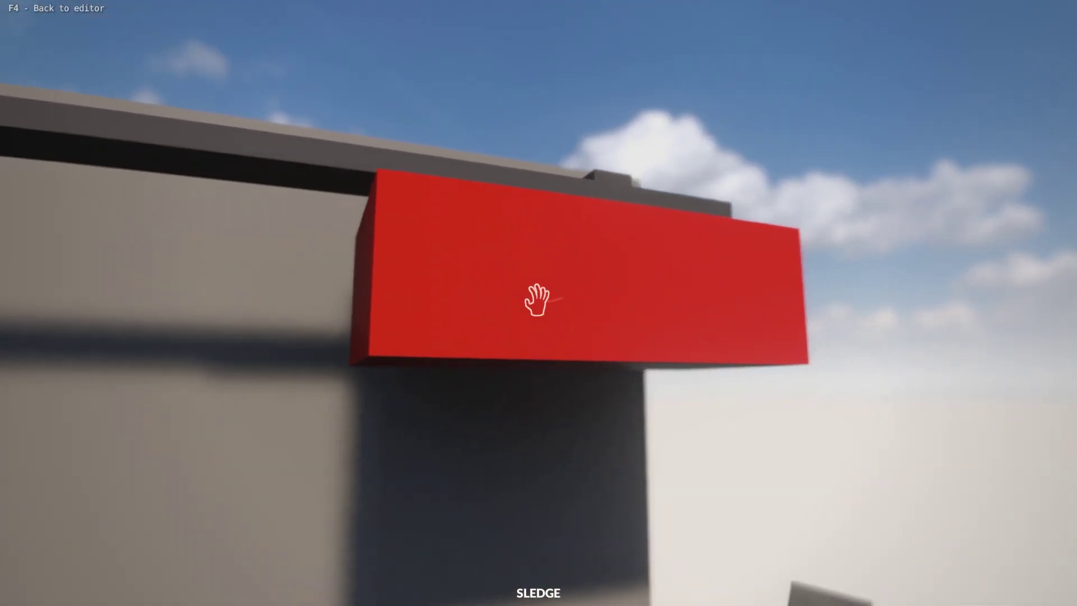
{"action": "key", "text": "s"}
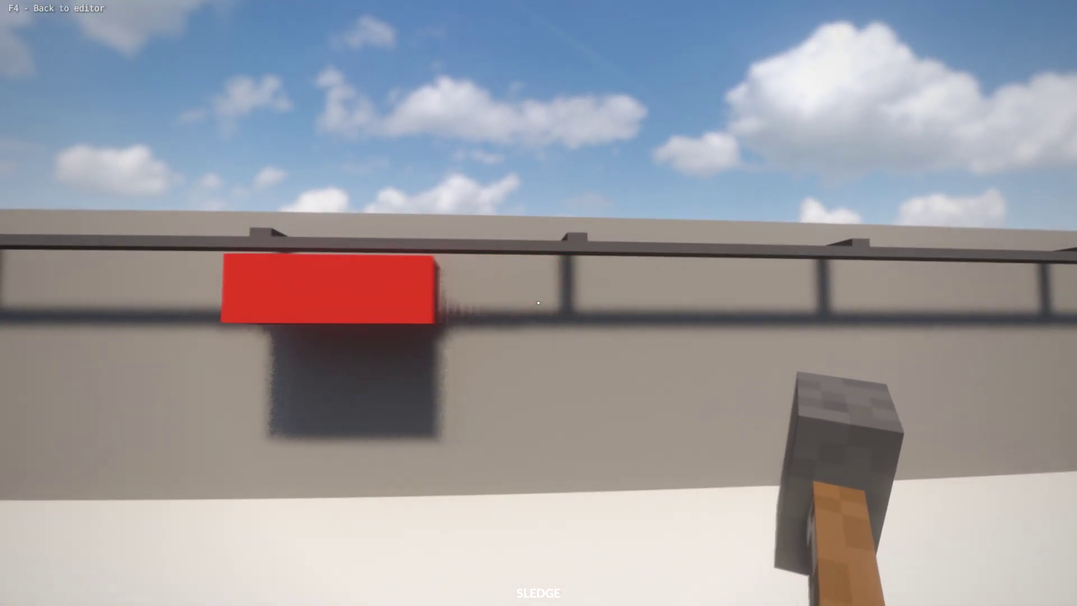
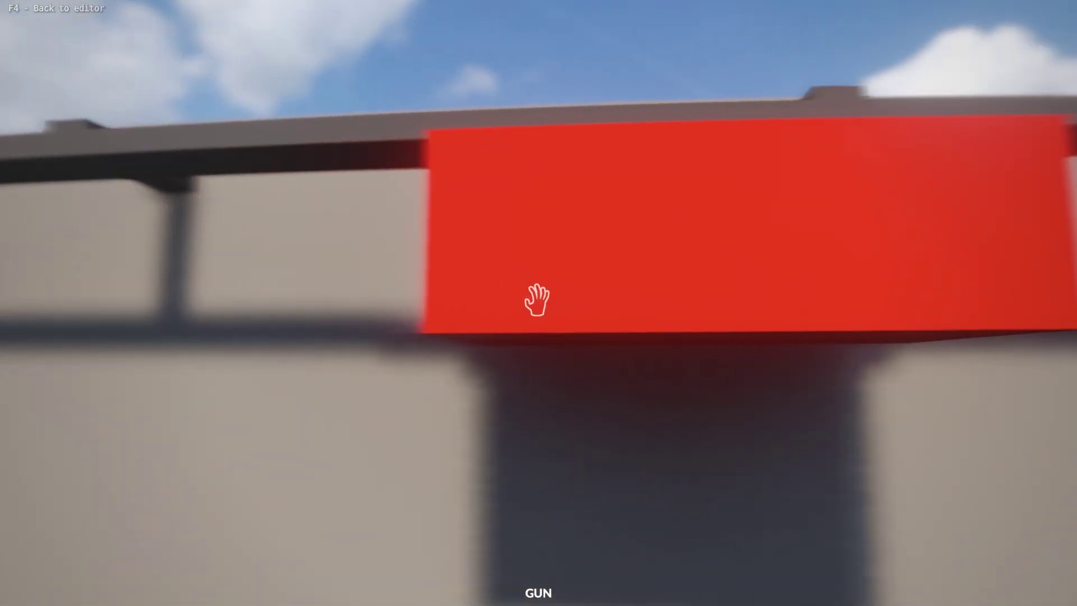
Back away to view the whole wall with the red box on its rail, then exit play mode.
{"action": "key", "text": "s"}
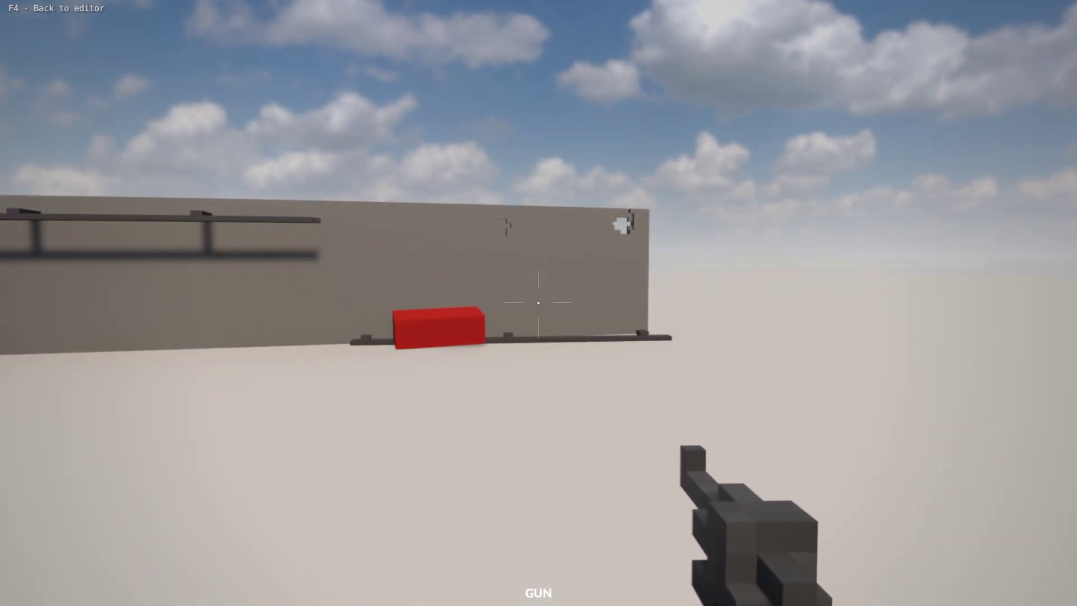
{"action": "key", "text": "s"}
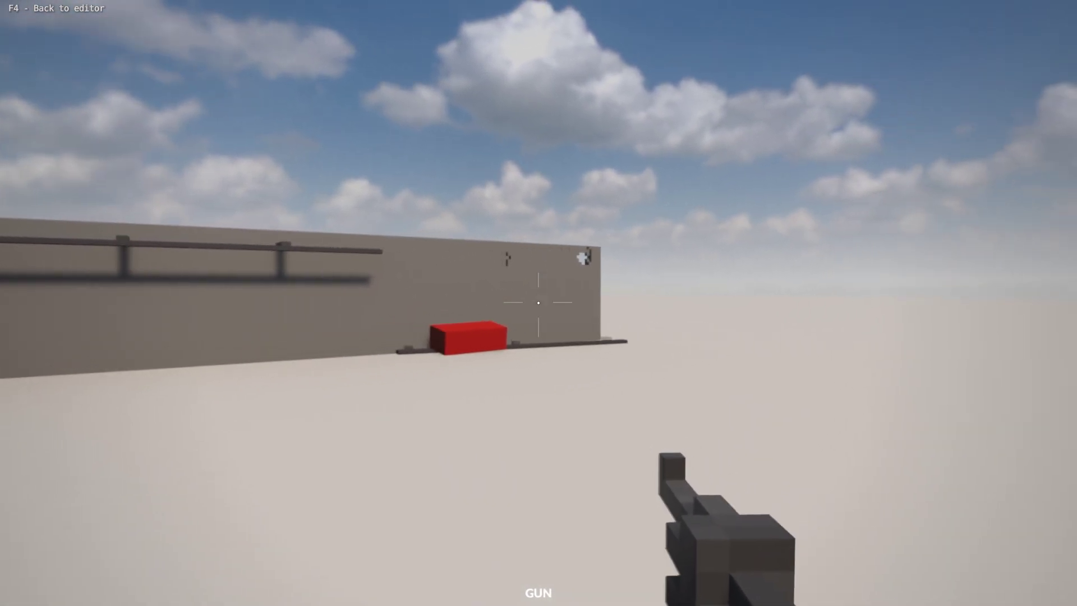
{"action": "key", "text": "F4"}
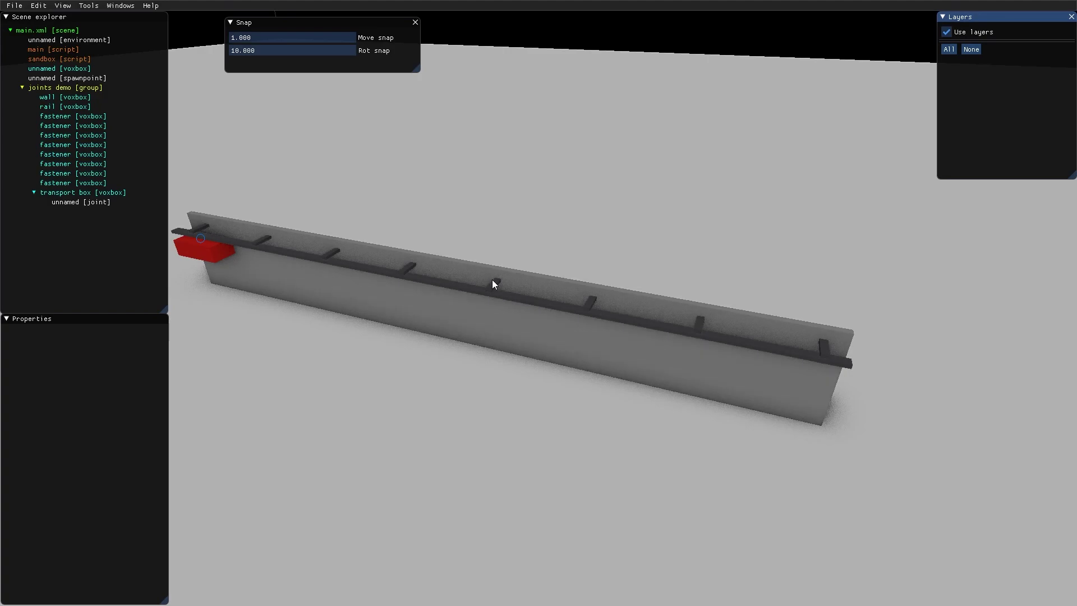